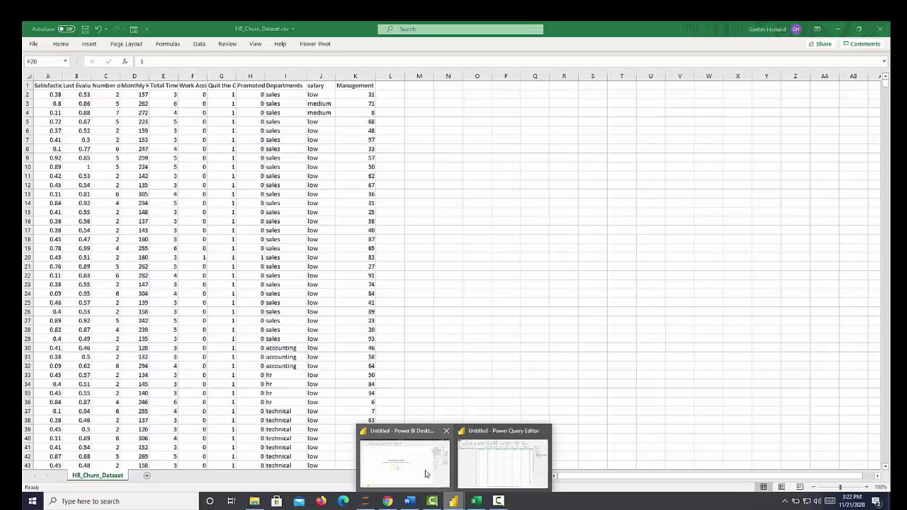
# Open HR_Churn_Dataset in the Power Query Editor and view its Changed Type step.
pyautogui.click(425, 471)
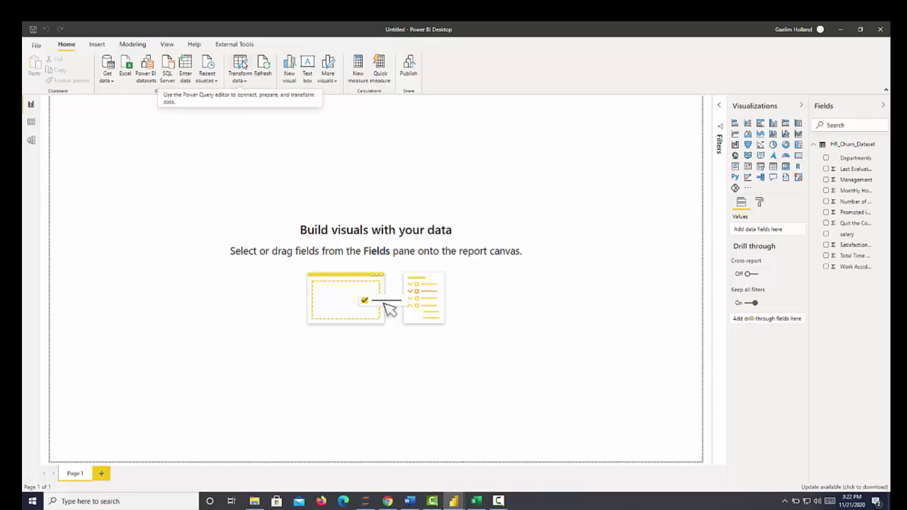
pyautogui.click(241, 66)
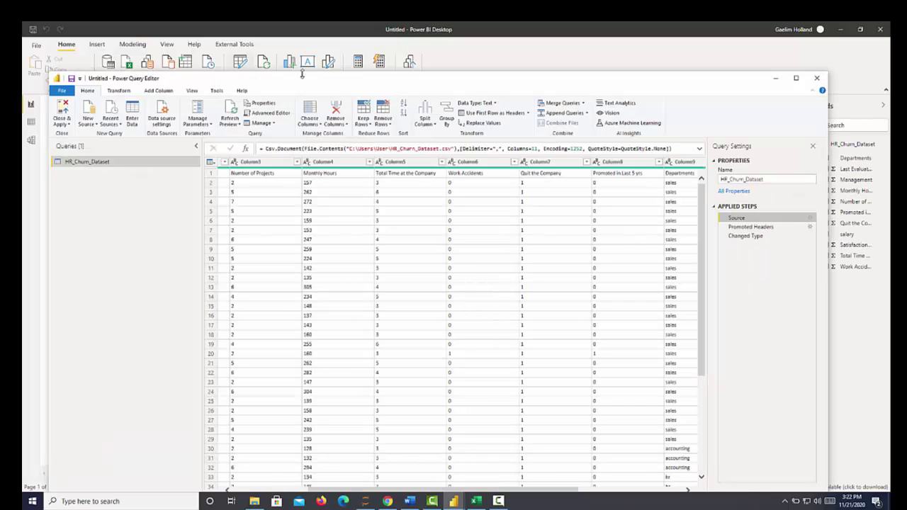
pyautogui.moveTo(499, 81); pyautogui.dragTo(522, 78)
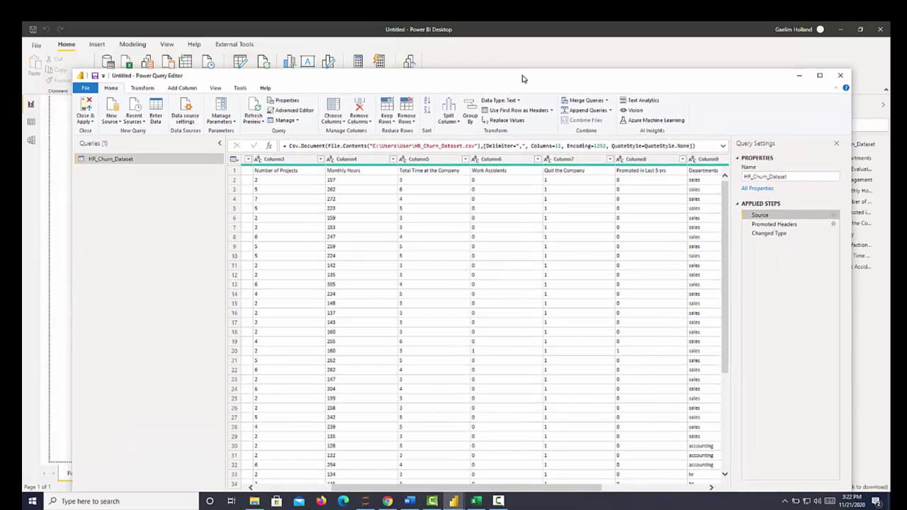
pyautogui.click(138, 160)
pyautogui.moveTo(344, 491); pyautogui.dragTo(255, 489)
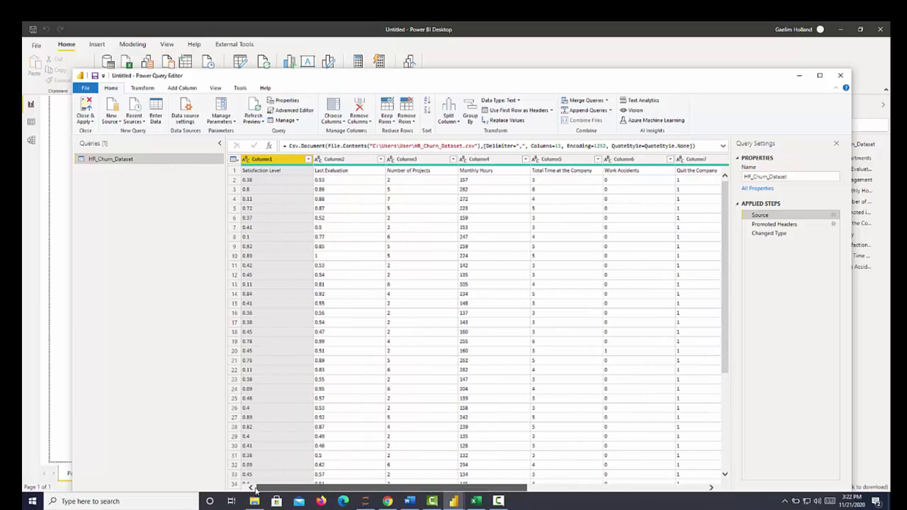
pyautogui.click(770, 233)
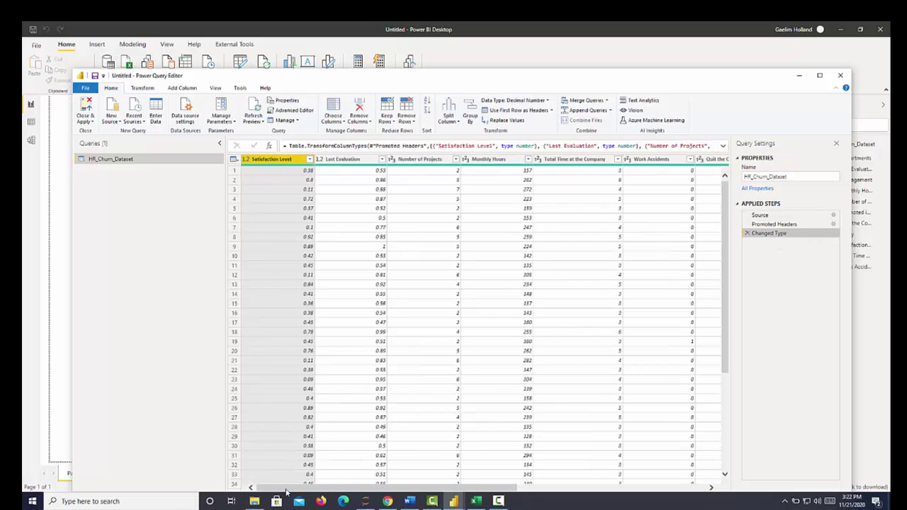
pyautogui.moveTo(287, 491); pyautogui.dragTo(421, 481)
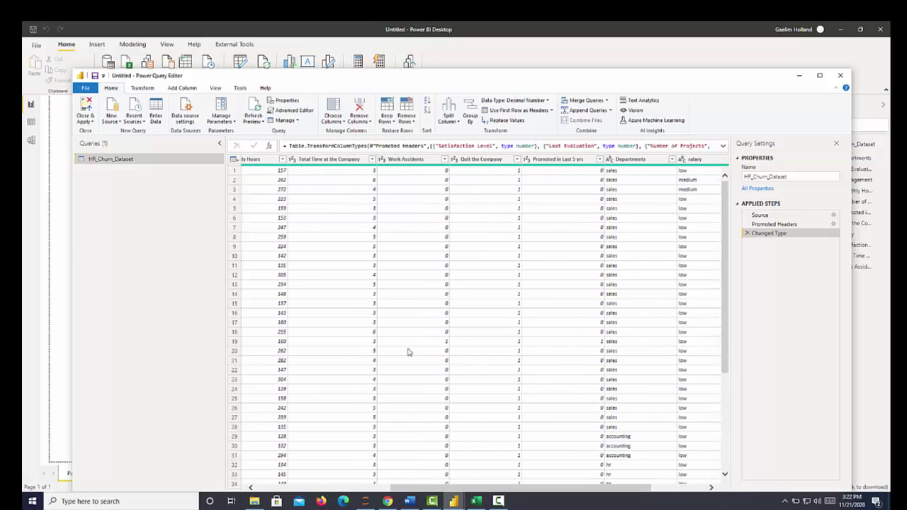
# Duplicate HR_Churn_Dataset and start a Run Python script step on the copy.
pyautogui.rightClick(99, 160)
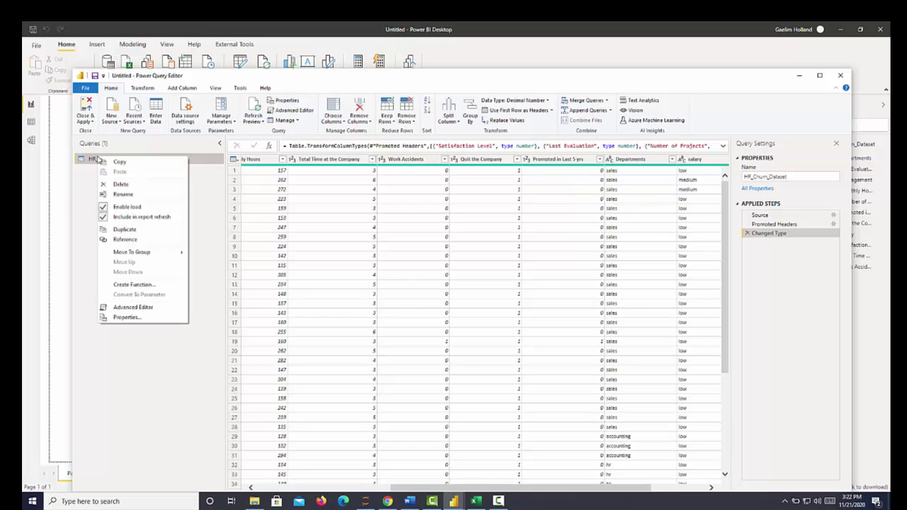
pyautogui.click(125, 230)
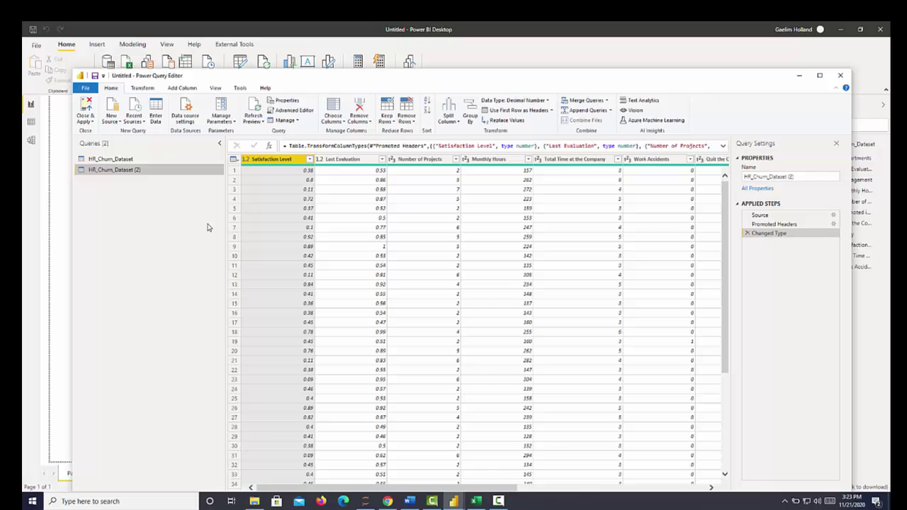
pyautogui.click(143, 88)
pyautogui.click(820, 76)
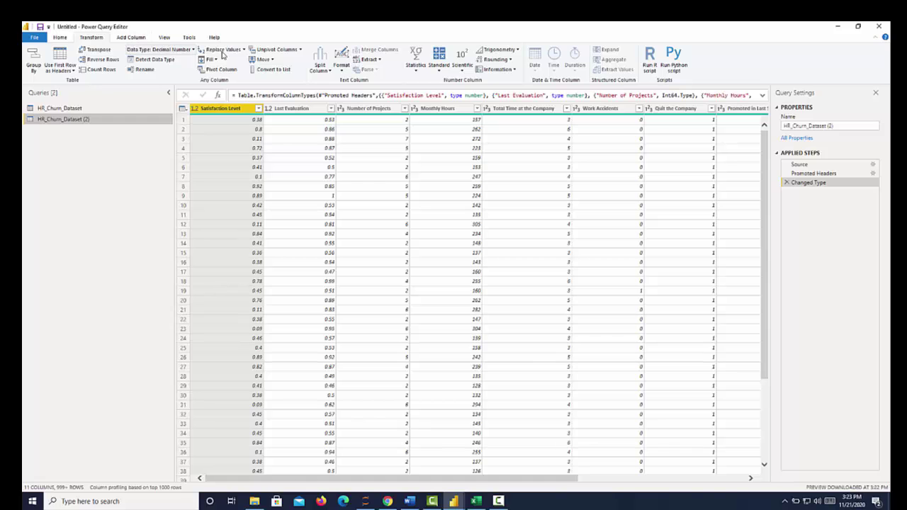
pyautogui.click(674, 57)
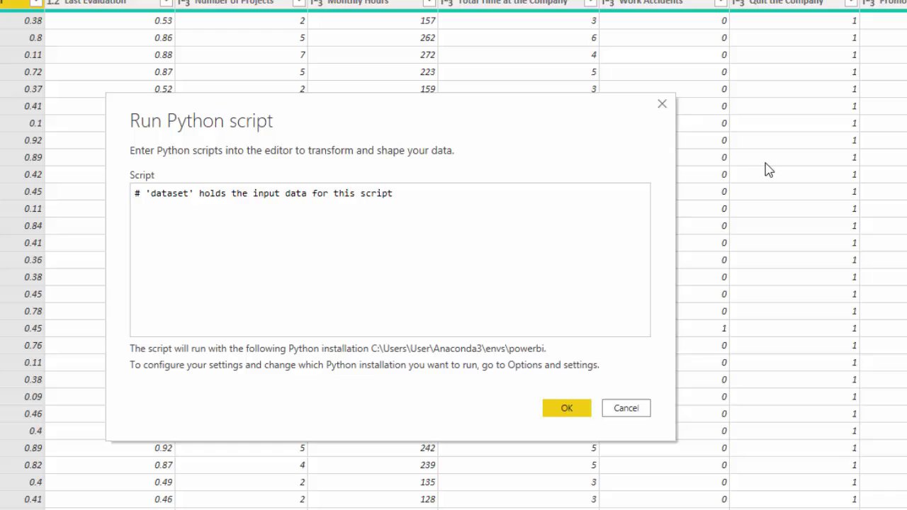
# Write the Python line stats = dataset.describe() on the copied query and run it.
pyautogui.click(149, 210)
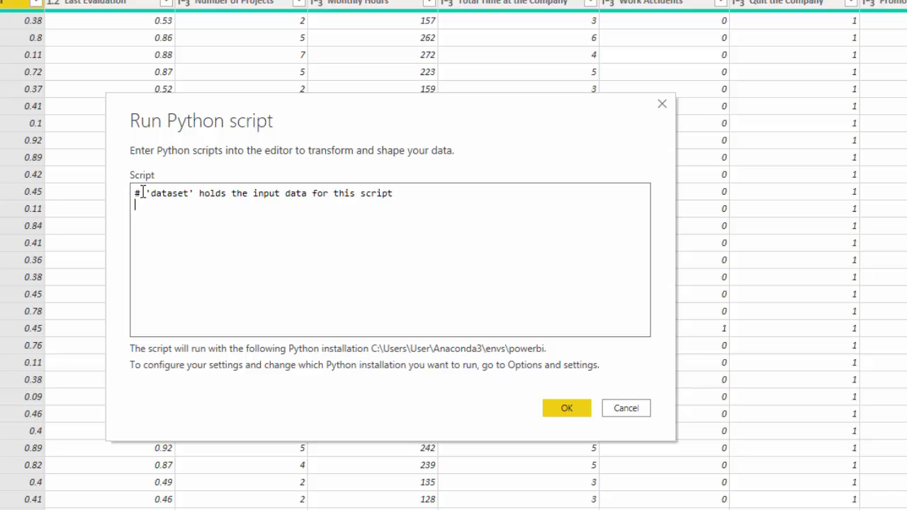
pyautogui.write('stats = dataset')
pyautogui.write('.')
pyautogui.write('des')
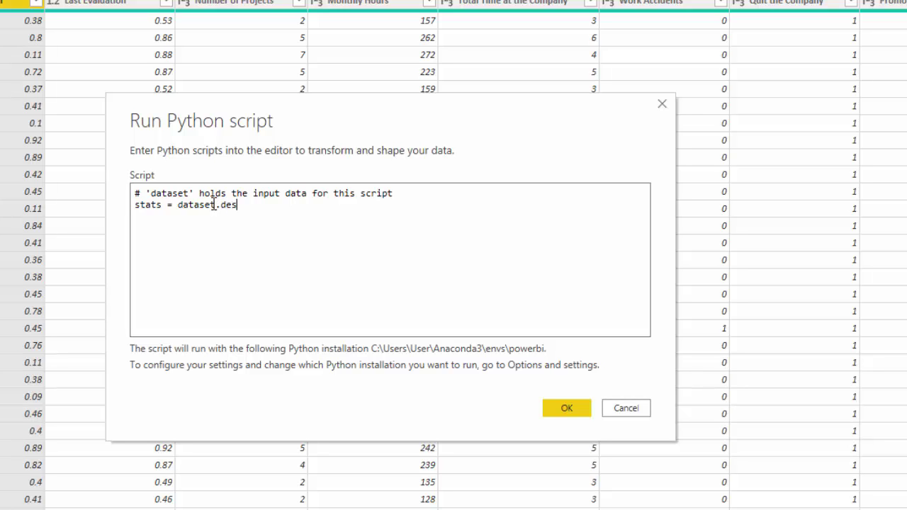
pyautogui.write('cribe()')
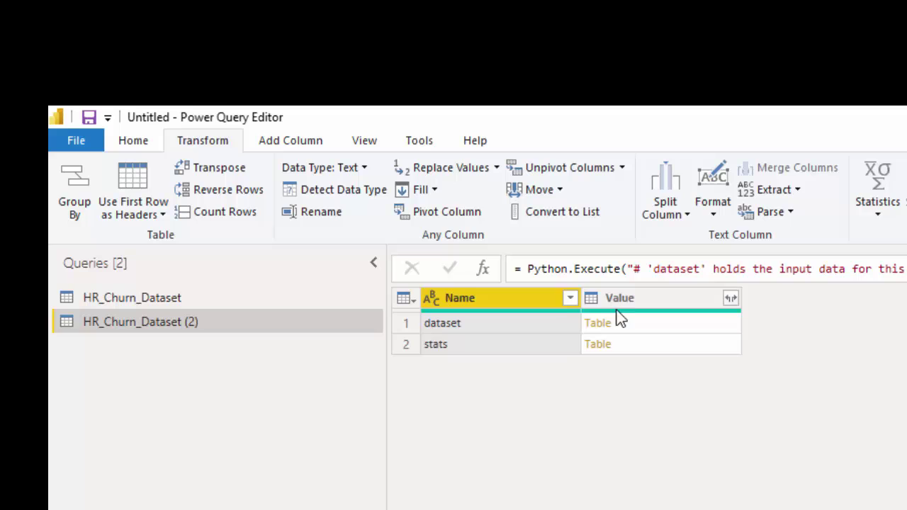
# Browse the 8-row stats summary table, then reopen its Run Python script step.
pyautogui.click(599, 347)
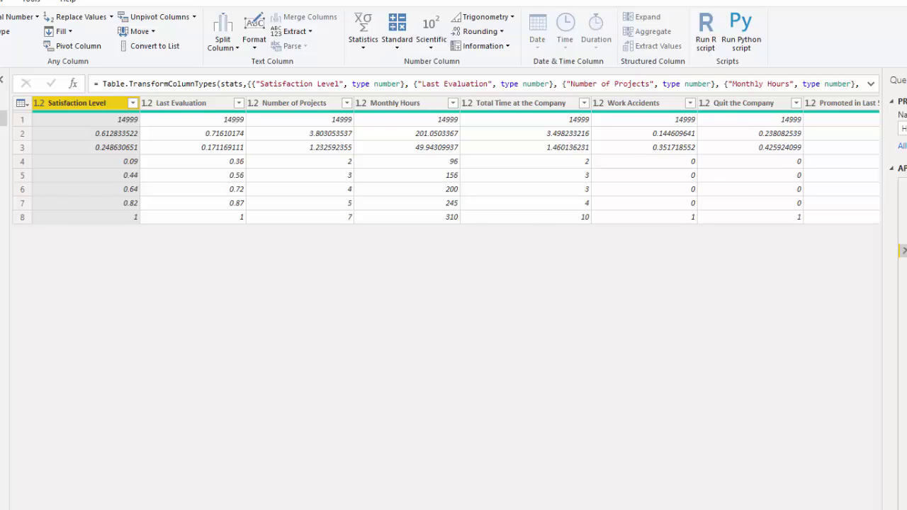
pyautogui.hscroll(3, 456, 160)
pyautogui.hscroll(-3, 456, 160)
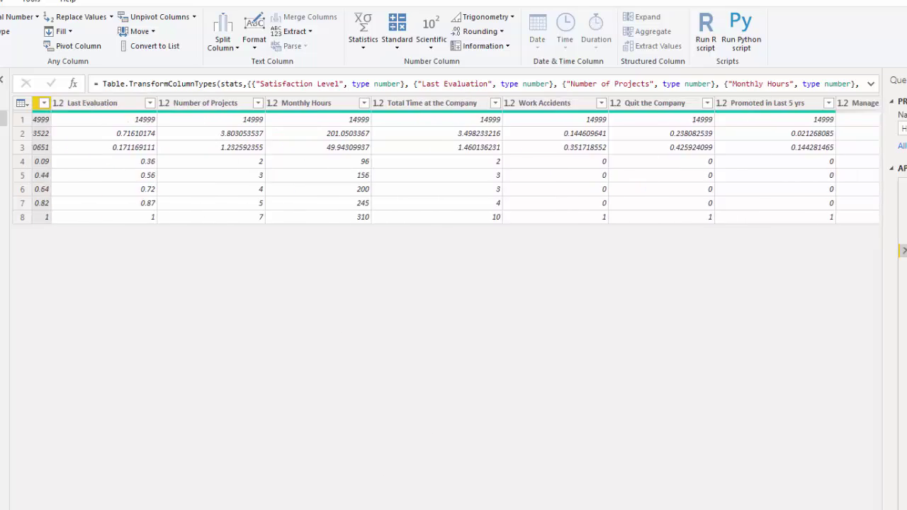
pyautogui.hscroll(3, 456, 160)
pyautogui.hscroll(-3, 455, 160)
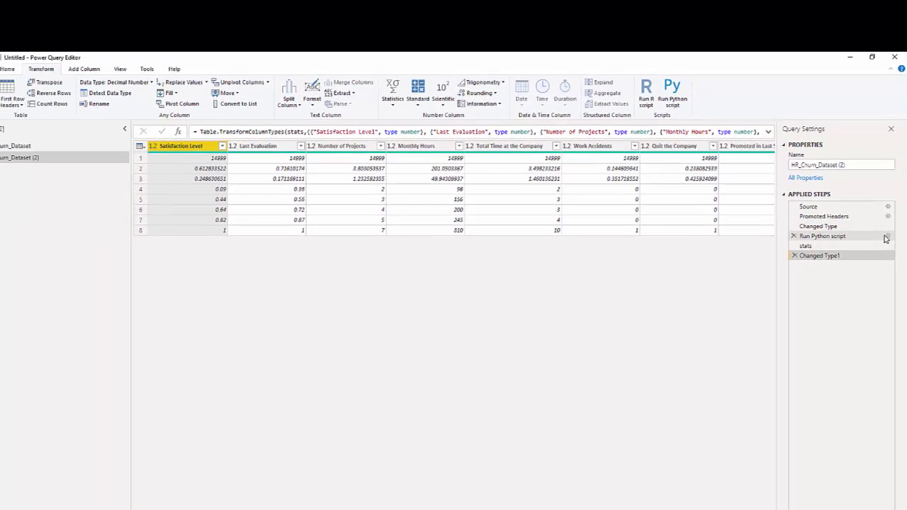
pyautogui.click(887, 237)
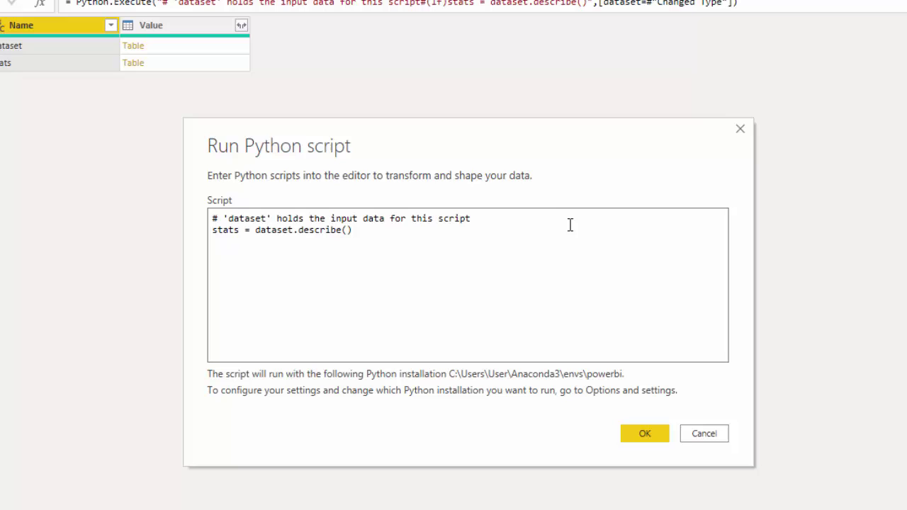
# Append stats = stats.reset_index() to the Python script and run it.
pyautogui.press('Return')
pyautogui.write('stats')
pyautogui.write('= dataset')
pyautogui.press('BackSpace')
pyautogui.press('BackSpace')
pyautogui.press('BackSpace')
pyautogui.press('BackSpace')
pyautogui.press('BackSpace')
pyautogui.press('BackSpace')
pyautogui.write('stats.reset')
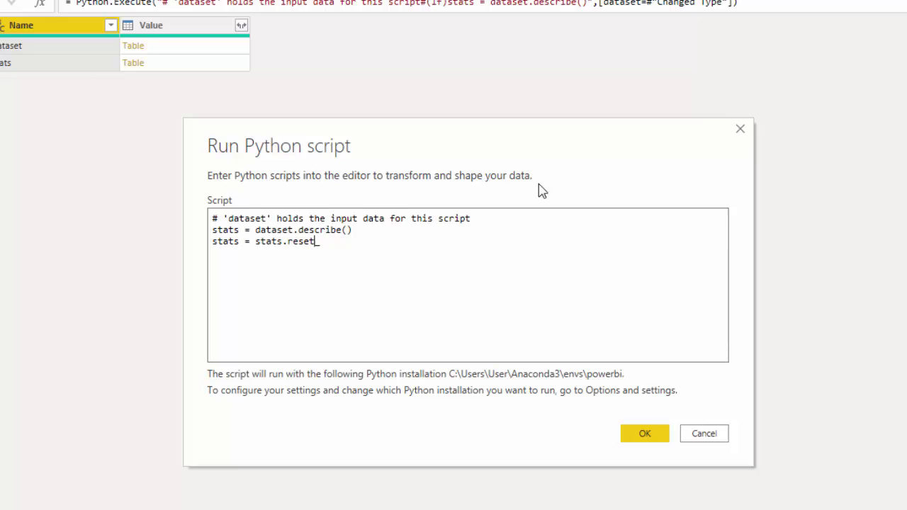
pyautogui.write('_index()')
pyautogui.click(641, 434)
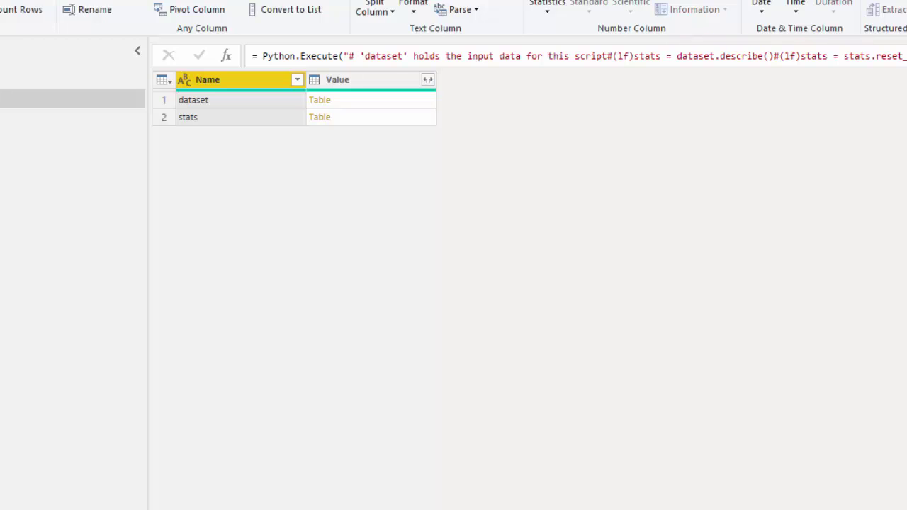
# Open the updated stats table and rename its index column to Statistics Labels.
pyautogui.click(320, 117)
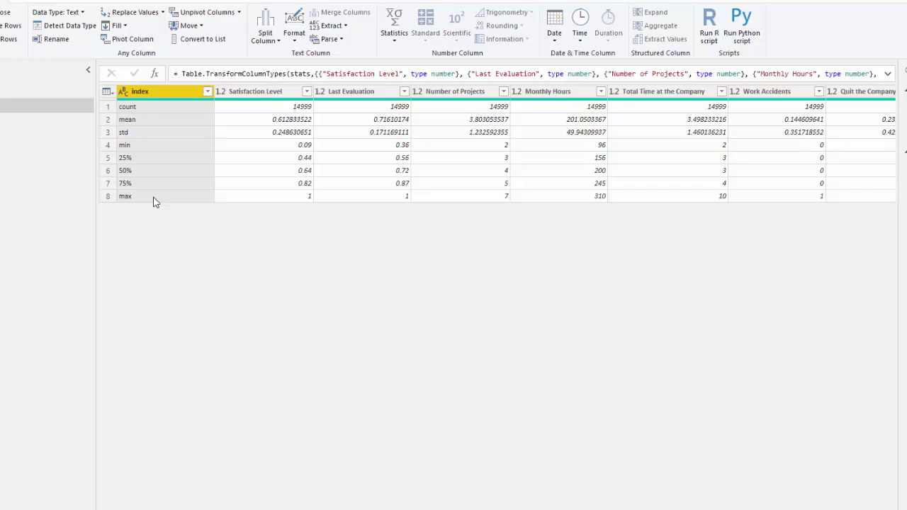
pyautogui.doubleClick(149, 92)
pyautogui.write('St')
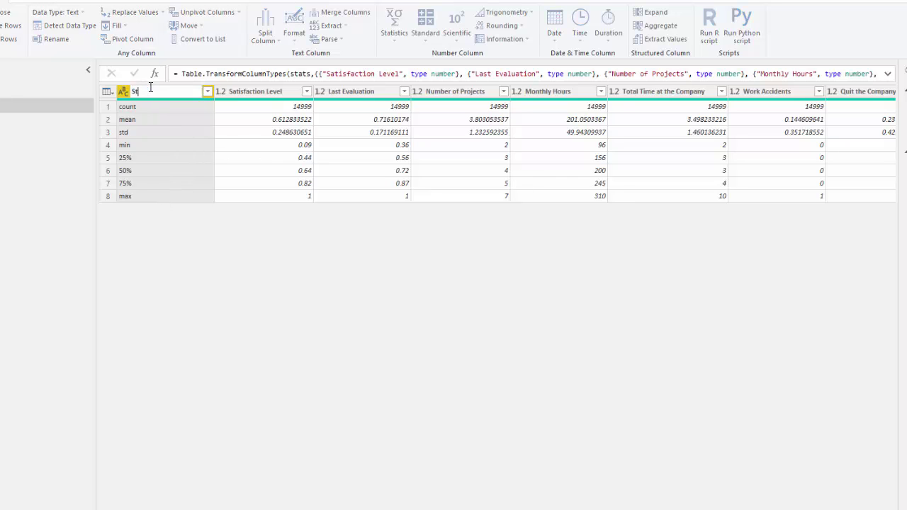
pyautogui.write('atistics')
pyautogui.press('Return')
pyautogui.write('Labels')
pyautogui.press('Return')
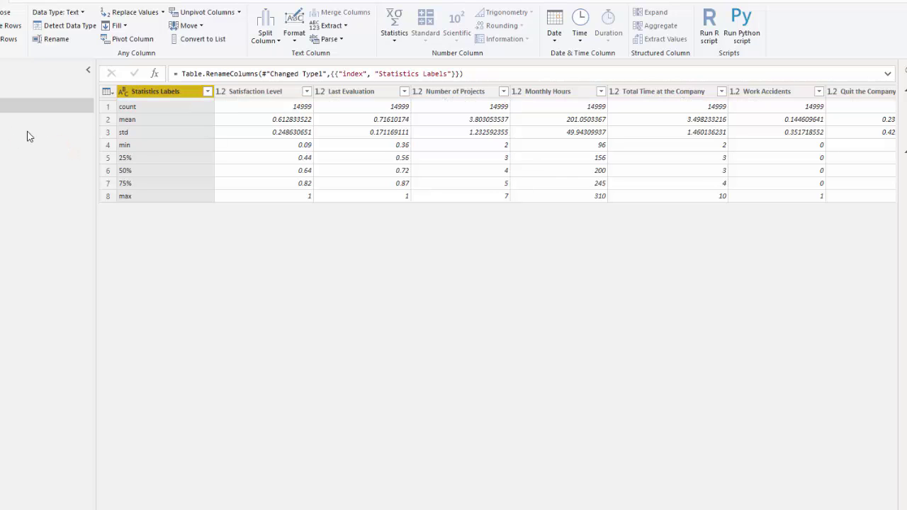
# Rename the copied query to Stats.
pyautogui.doubleClick(1, 110)
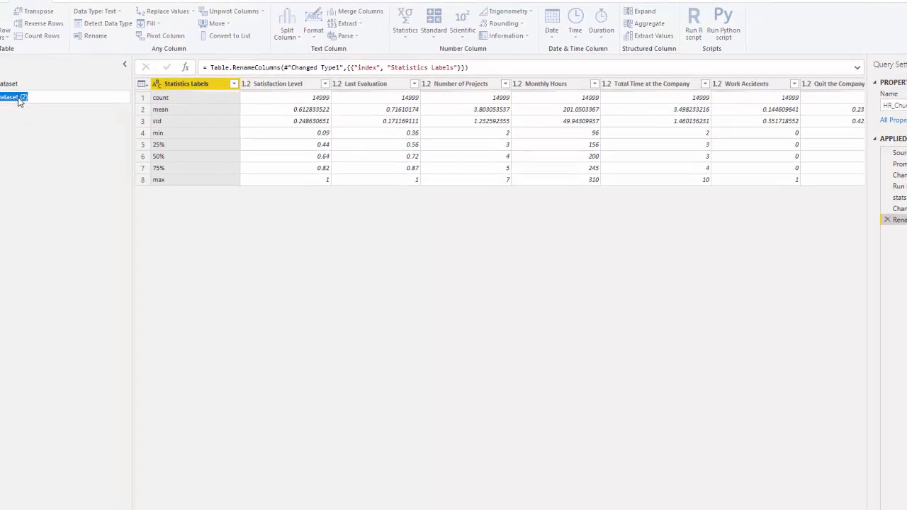
pyautogui.write('Stats')
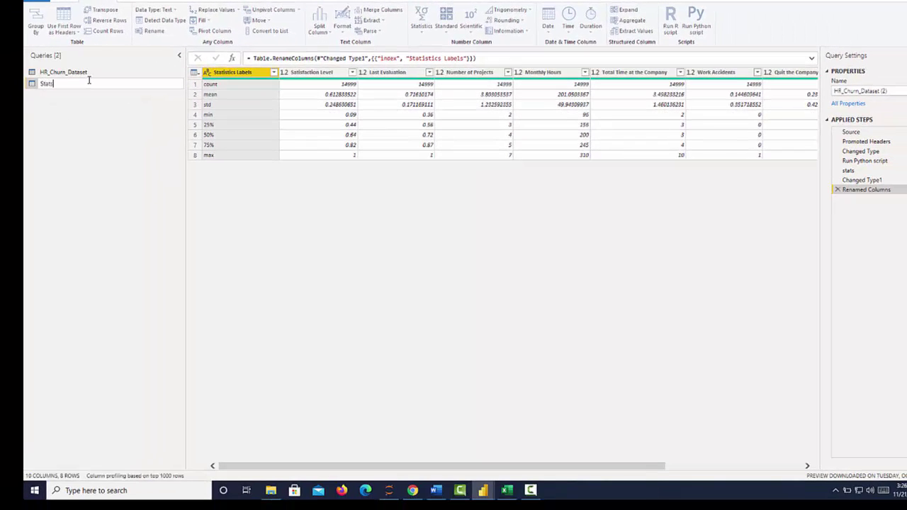
pyautogui.press('Return')
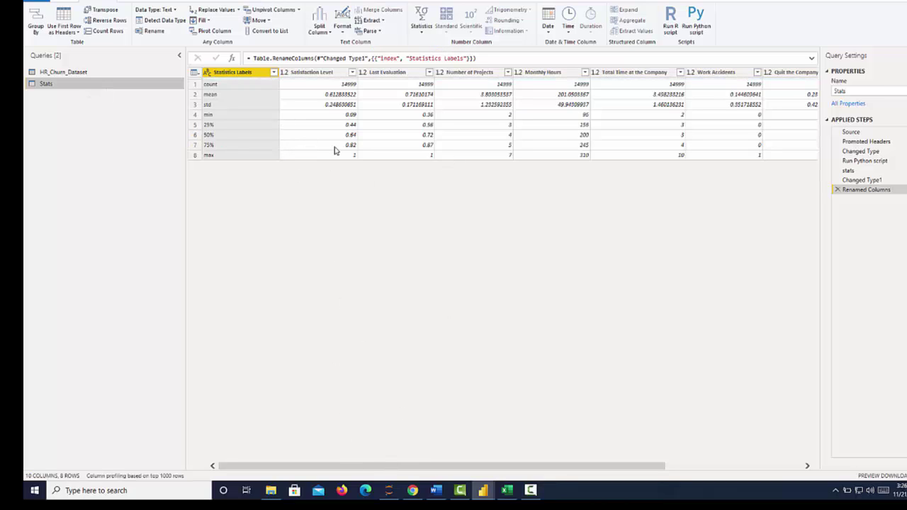
# Create a new query referencing HR_Churn_Dataset and start a Python script step on it.
pyautogui.moveTo(399, 467); pyautogui.dragTo(565, 446)
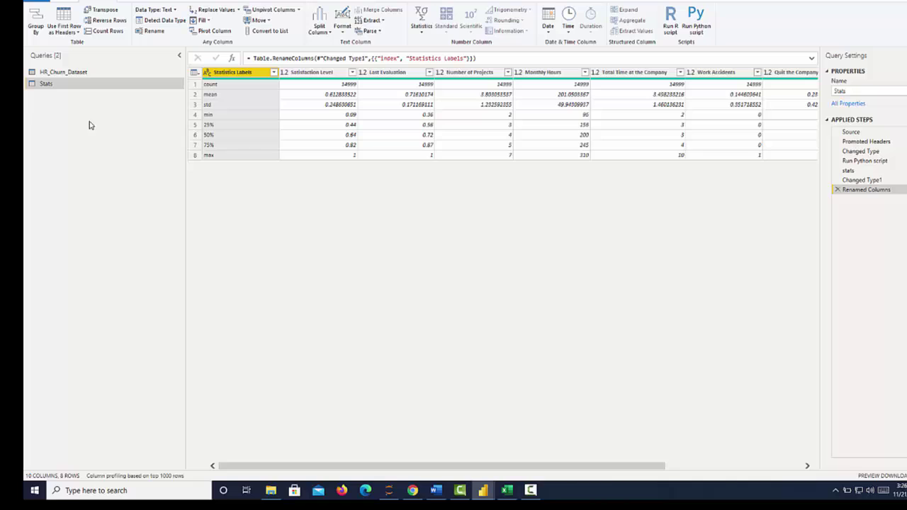
pyautogui.click(57, 74)
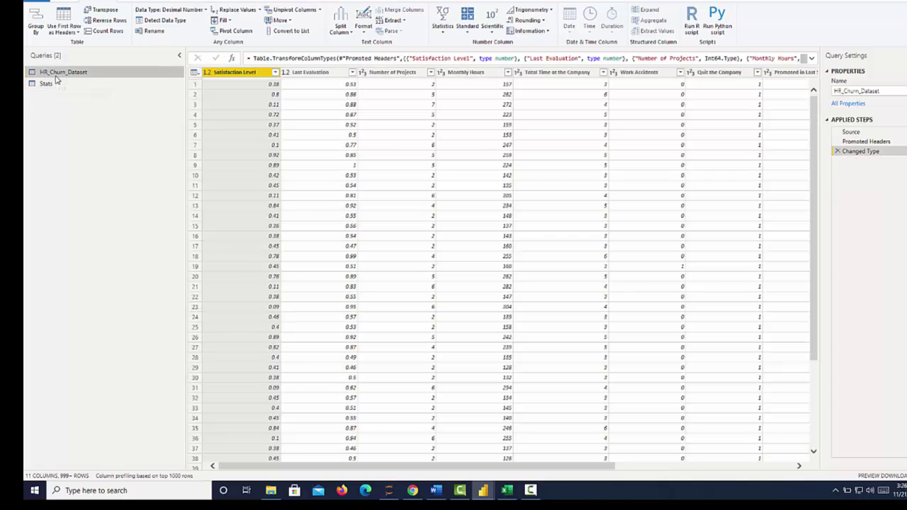
pyautogui.rightClick(70, 73)
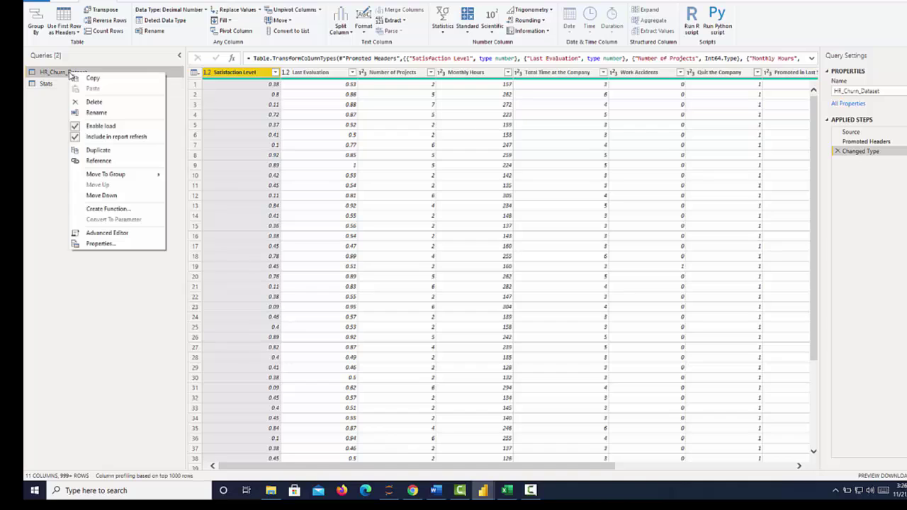
pyautogui.click(111, 161)
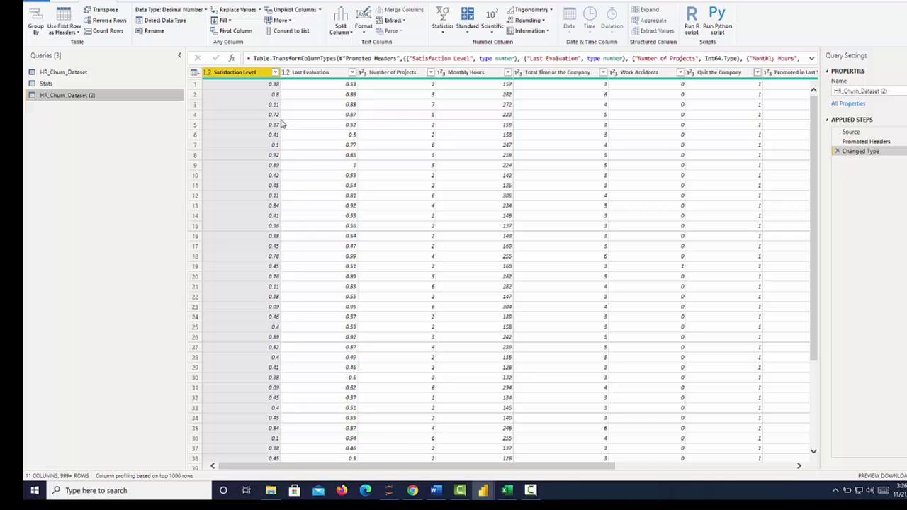
pyautogui.click(715, 27)
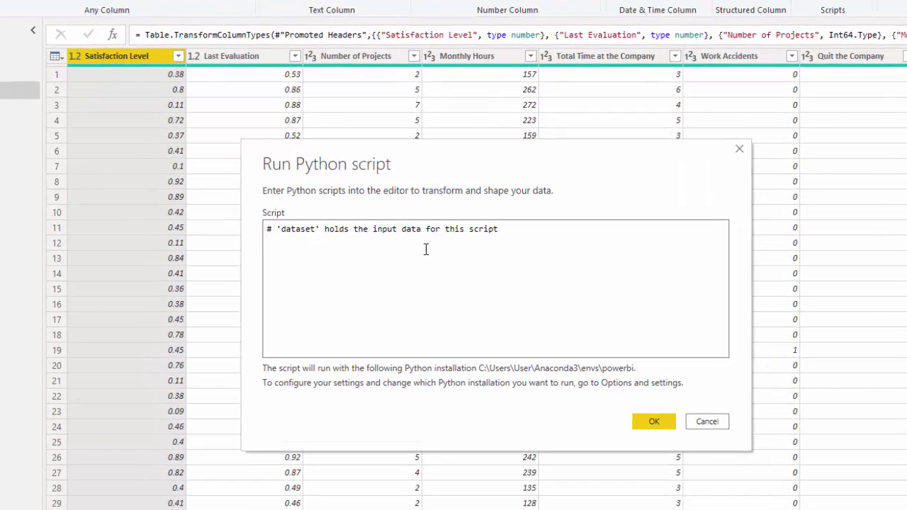
# Script correlations = dataset.corr() and correlations = correlations.reset_index(), then run it.
pyautogui.click(420, 247)
pyautogui.write('correlations = datasets')
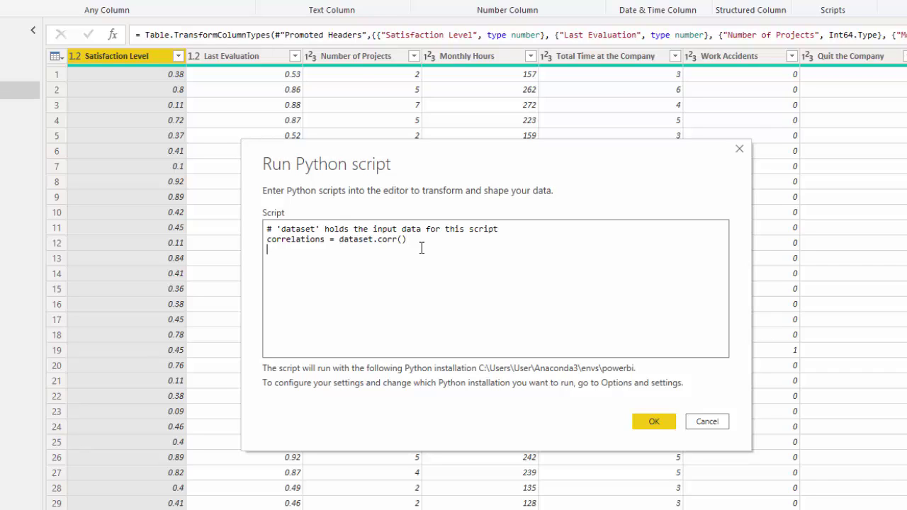
pyautogui.write('rrekatu')
pyautogui.press('BackSpace')
pyautogui.press('BackSpace')
pyautogui.press('BackSpace')
pyautogui.write('lations = correlations.')
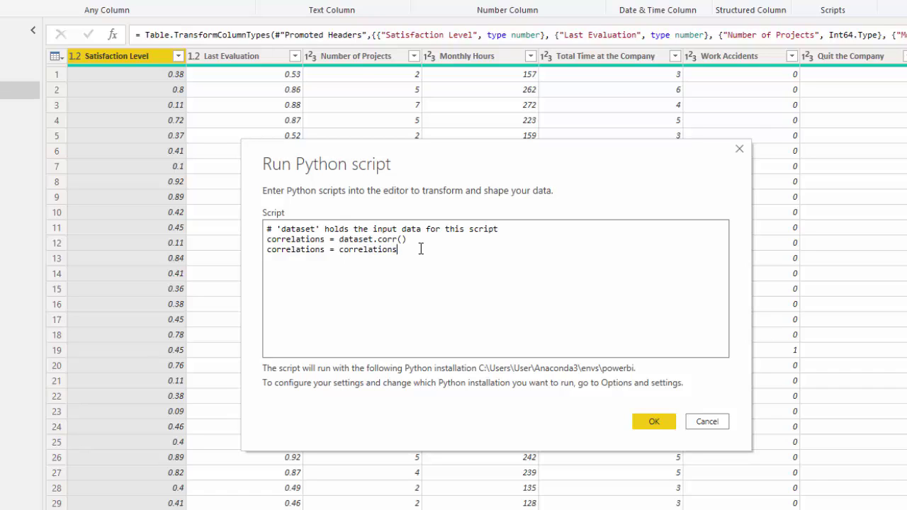
pyautogui.write('reset_inde')
pyautogui.click(646, 419)
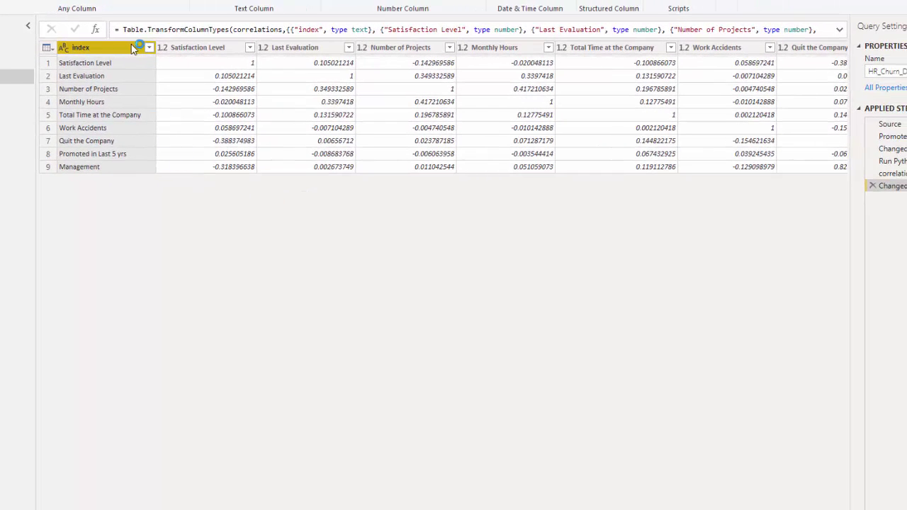
# Rename the correlation matrix's index column to Labels.
pyautogui.doubleClick(95, 47)
pyautogui.write('Labels')
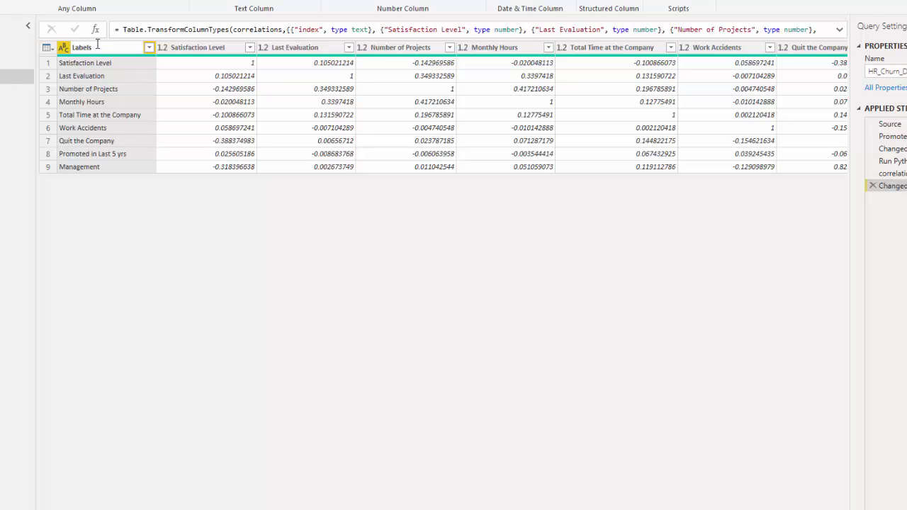
pyautogui.press('Return')
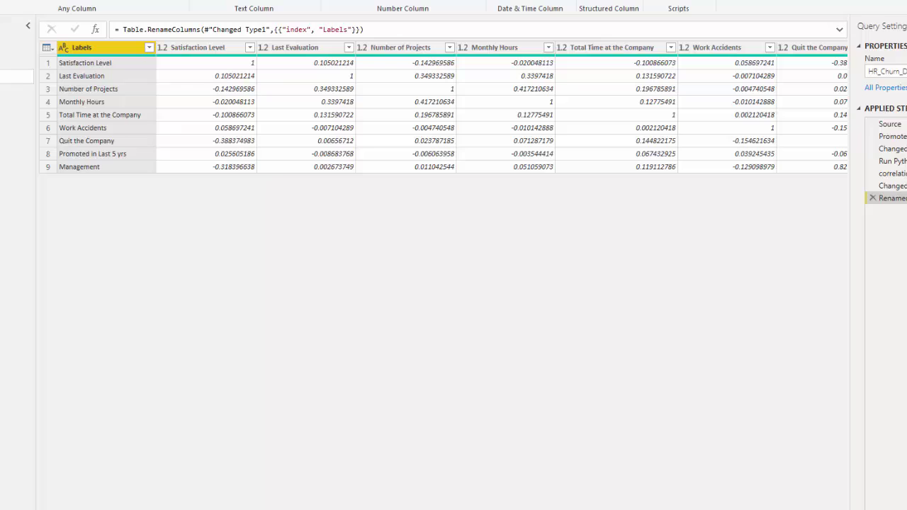
# Name the new query Correlations, then Close & Apply to load Stats and Correlations.
pyautogui.write('rrelations')
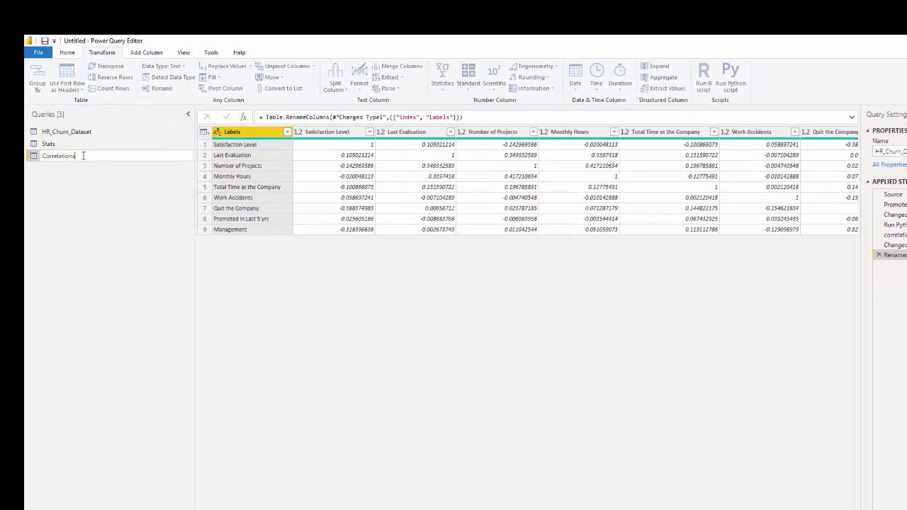
pyautogui.press('Return')
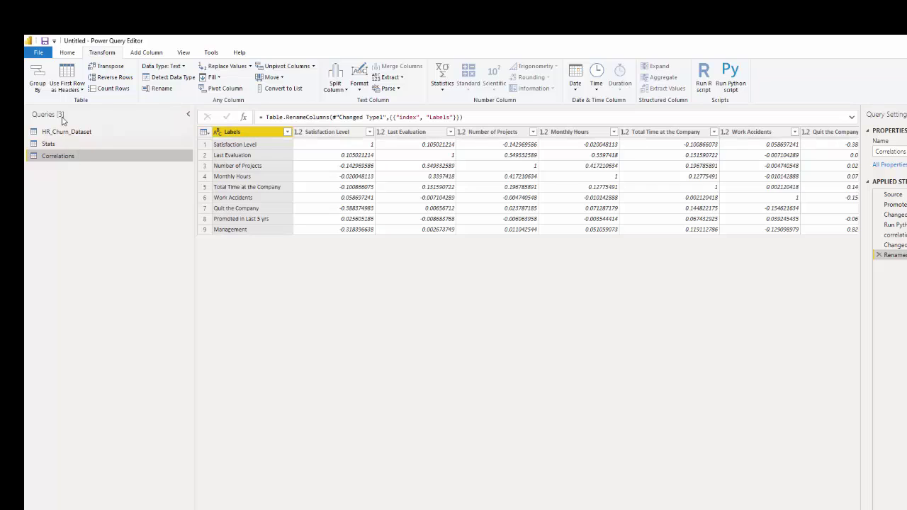
pyautogui.click(67, 52)
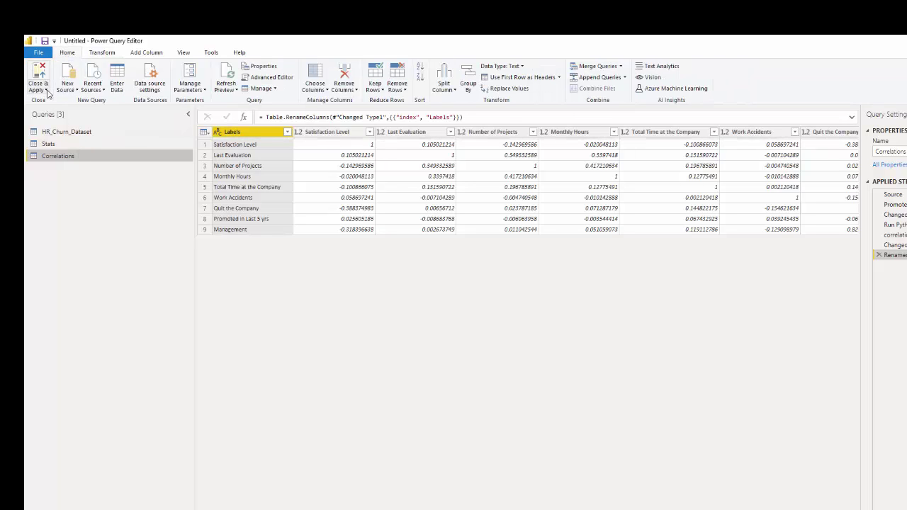
pyautogui.click(46, 90)
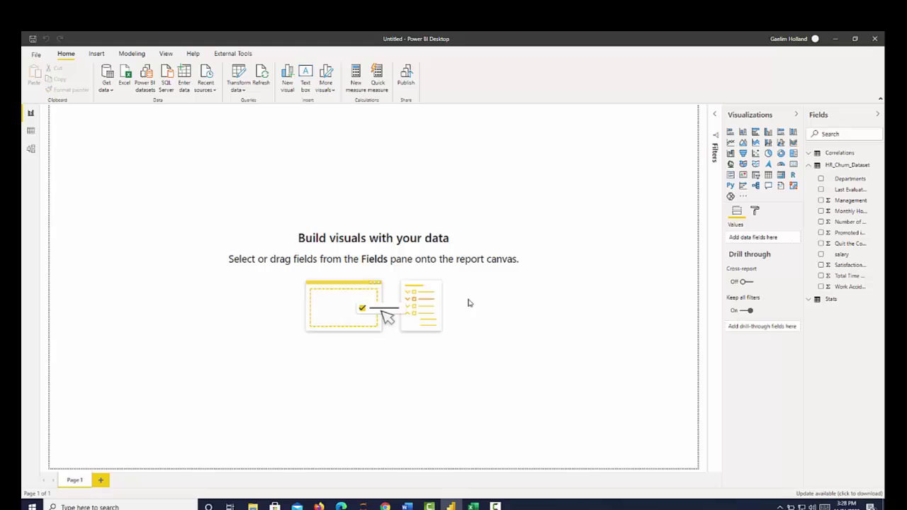
# Expand the Stats fields and add an empty table visual to the page.
pyautogui.click(812, 165)
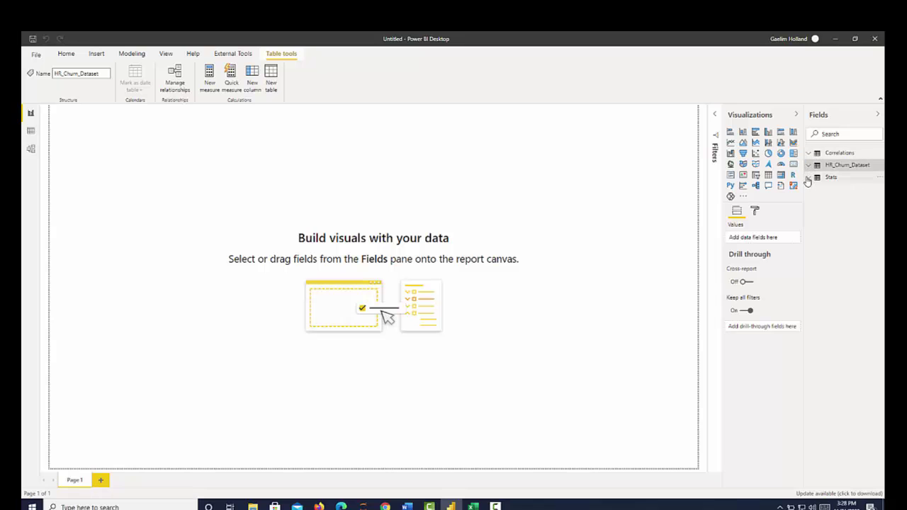
pyautogui.click(808, 178)
pyautogui.click(768, 174)
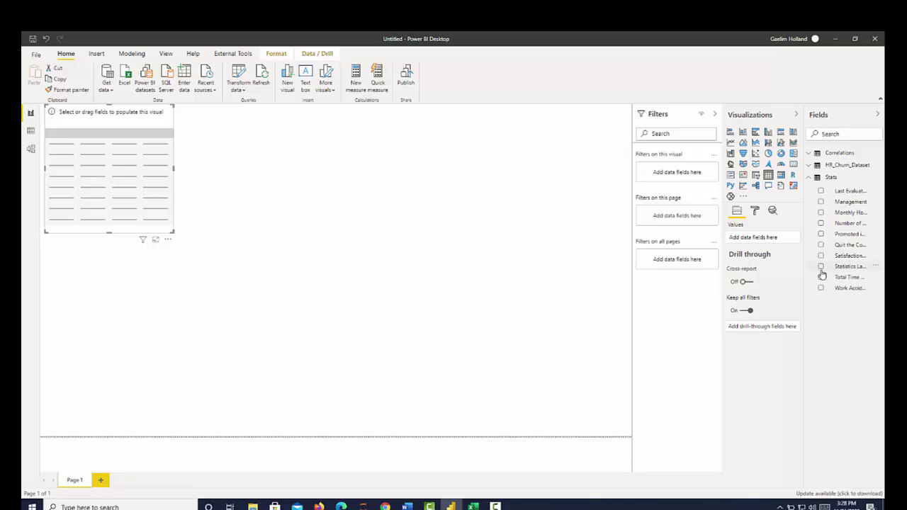
# Add Statistics Labels and all eight Stats measure fields to the table.
pyautogui.click(820, 267)
pyautogui.click(820, 277)
pyautogui.click(821, 288)
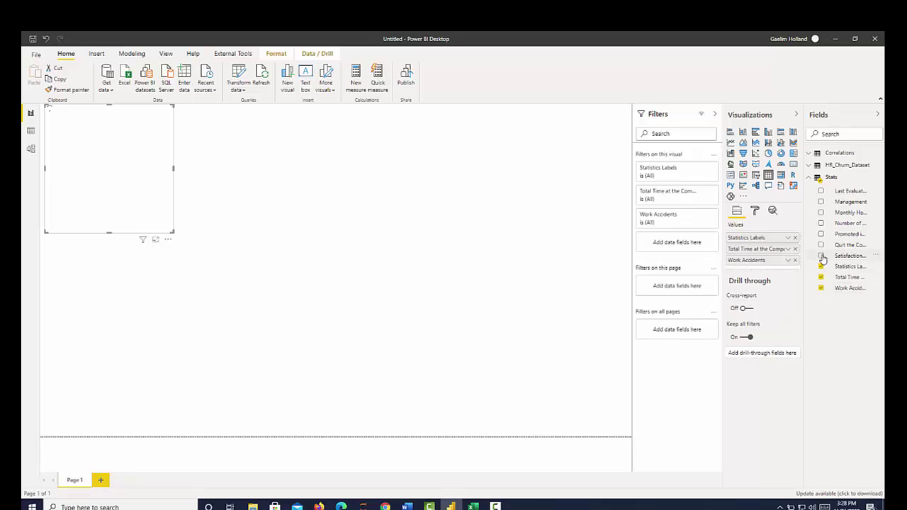
pyautogui.click(821, 256)
pyautogui.click(821, 234)
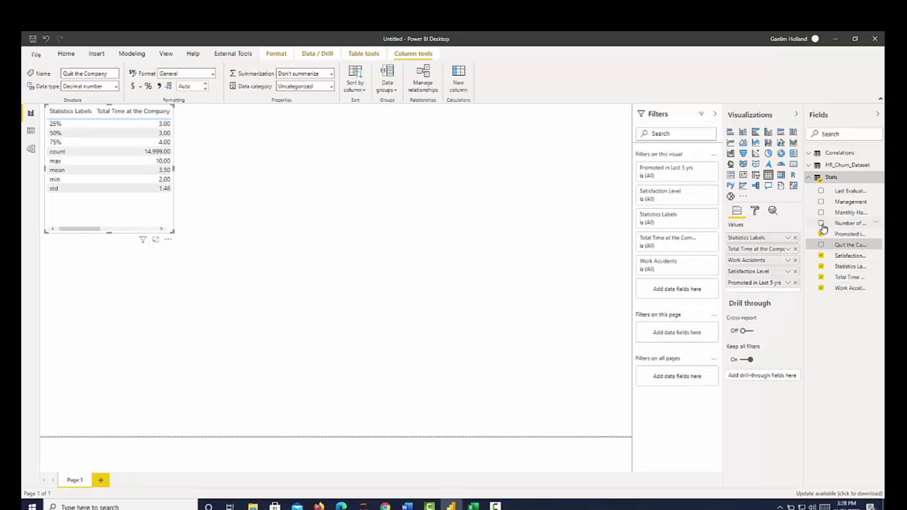
pyautogui.click(821, 224)
pyautogui.click(821, 212)
pyautogui.click(821, 201)
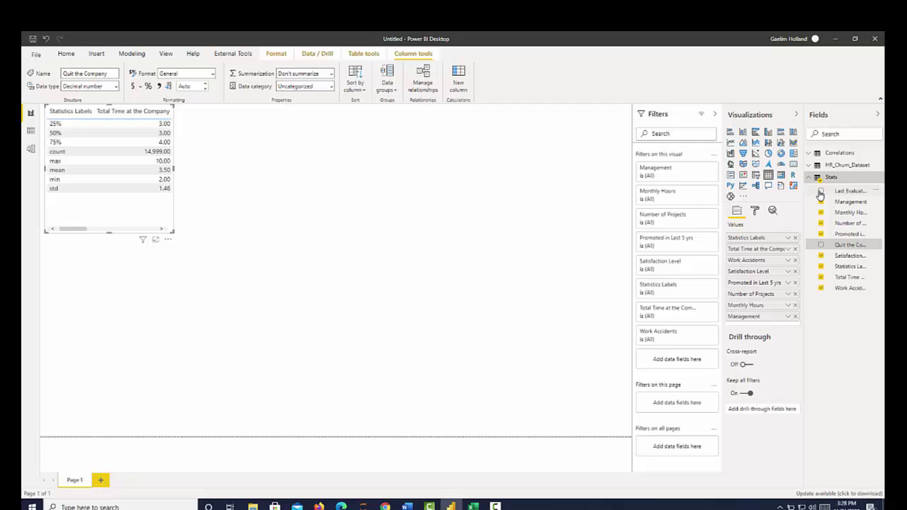
pyautogui.click(821, 191)
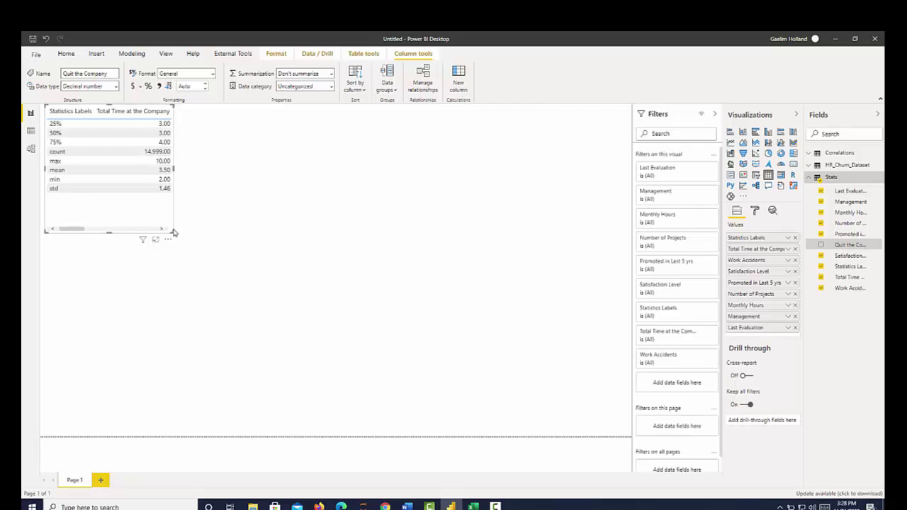
# Widen the statistics table so all nine columns are visible.
pyautogui.moveTo(189, 228); pyautogui.dragTo(521, 217)
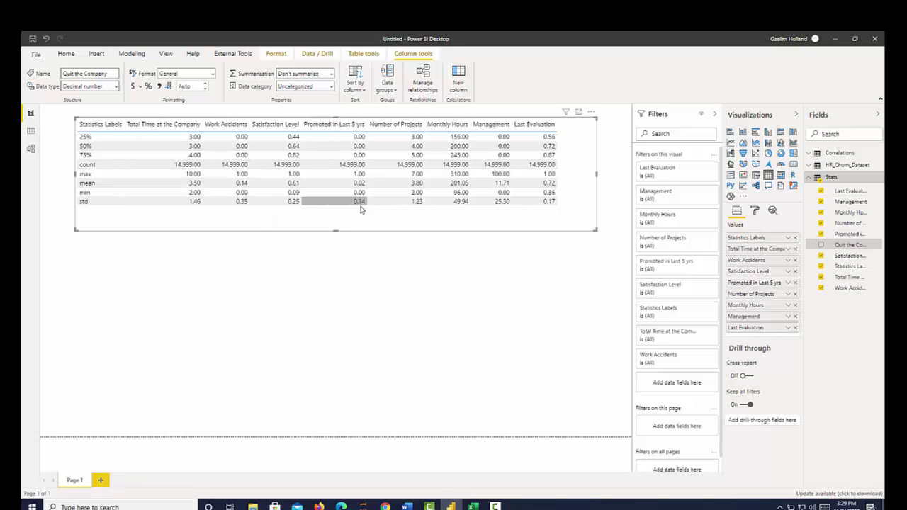
pyautogui.moveTo(595, 231); pyautogui.dragTo(568, 223)
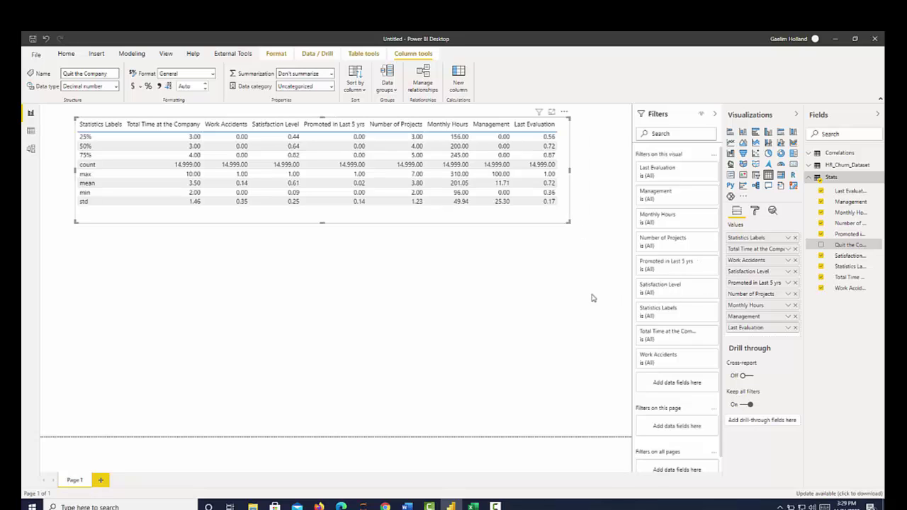
pyautogui.click(521, 320)
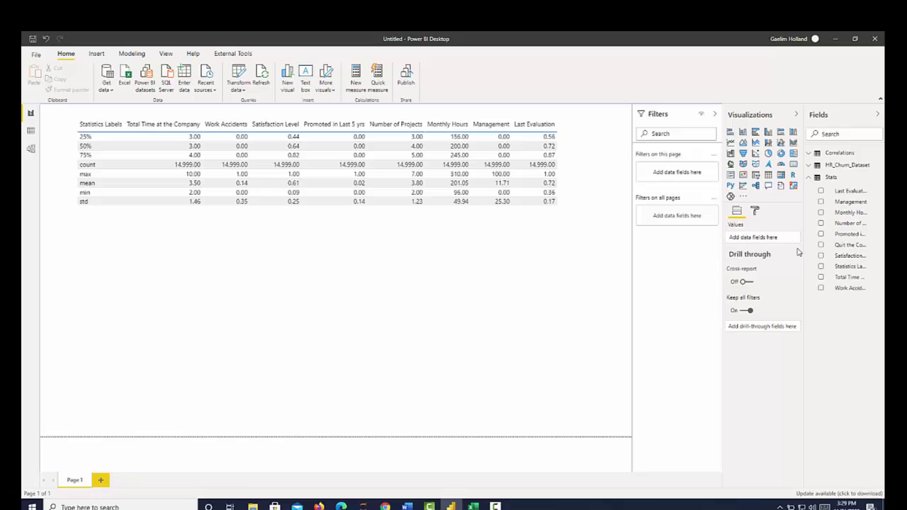
# Start a Correlations table with Labels, Last Evaluation and Monthly Hours.
pyautogui.click(814, 178)
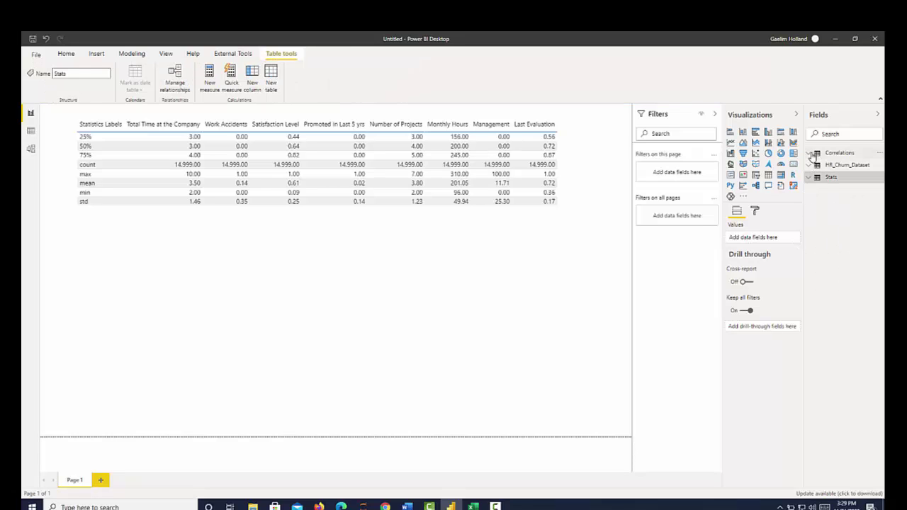
pyautogui.click(812, 154)
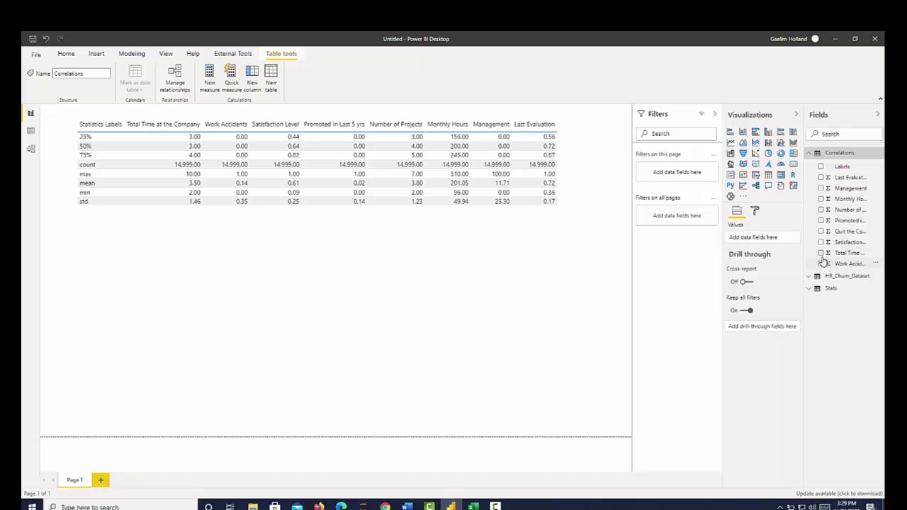
pyautogui.click(821, 167)
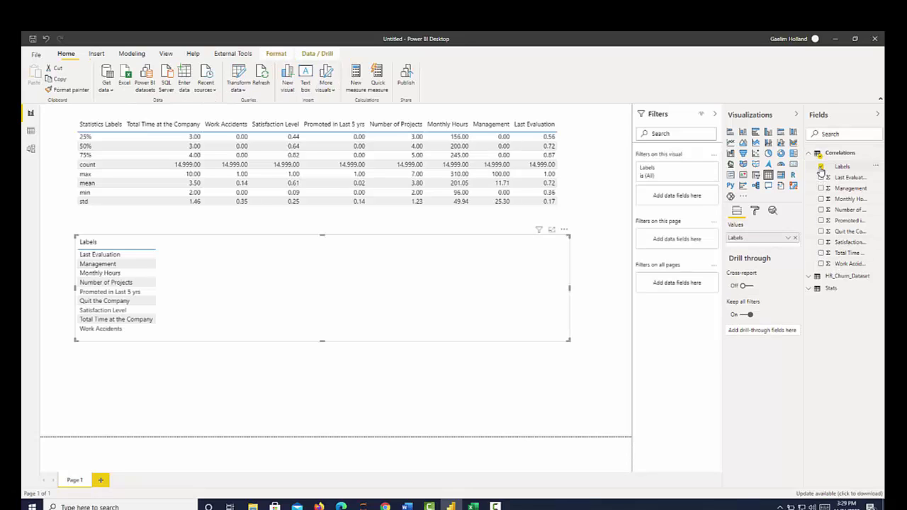
pyautogui.click(821, 178)
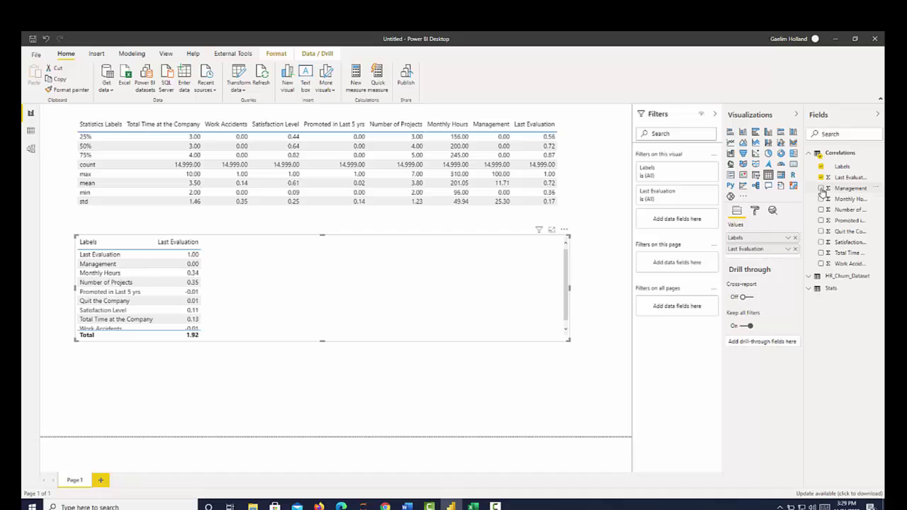
pyautogui.click(821, 200)
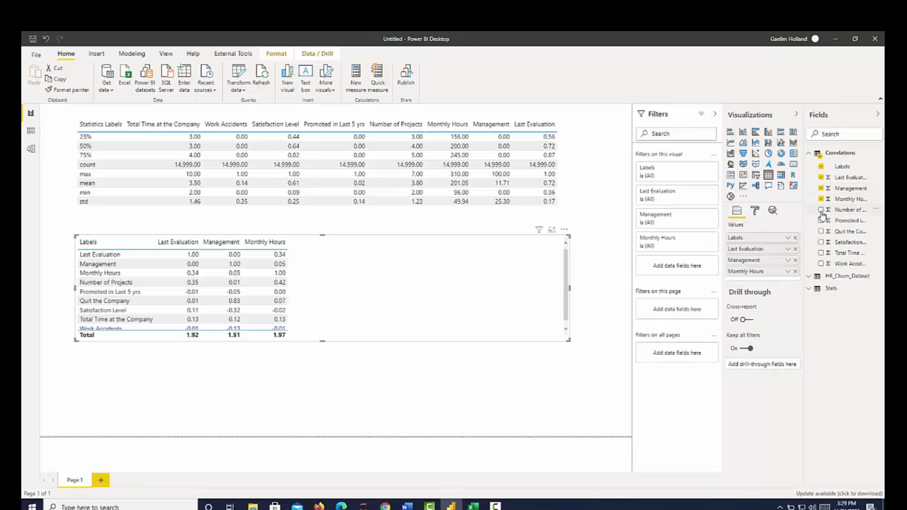
# Add the remaining six correlation columns and enlarge the table to show every row.
pyautogui.click(821, 210)
pyautogui.click(821, 221)
pyautogui.click(822, 231)
pyautogui.click(822, 241)
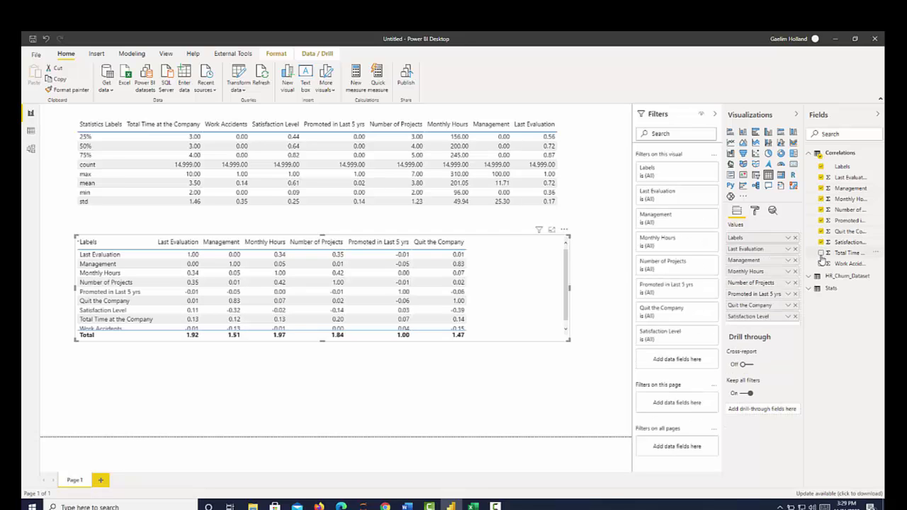
pyautogui.click(821, 263)
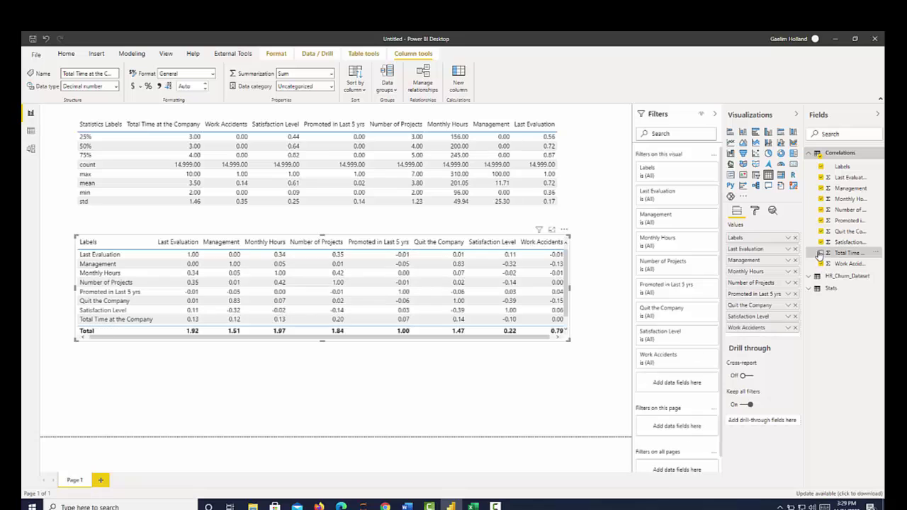
pyautogui.click(821, 253)
pyautogui.moveTo(568, 340); pyautogui.dragTo(551, 354)
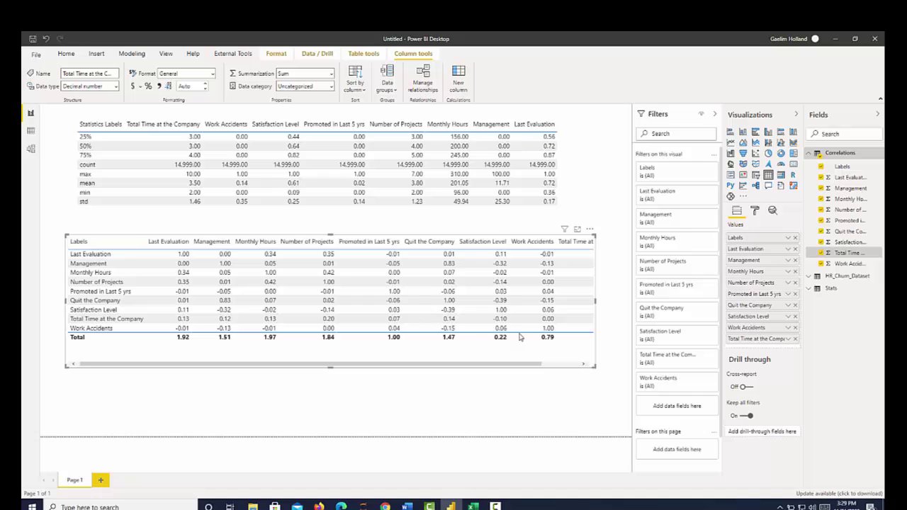
pyautogui.click(755, 212)
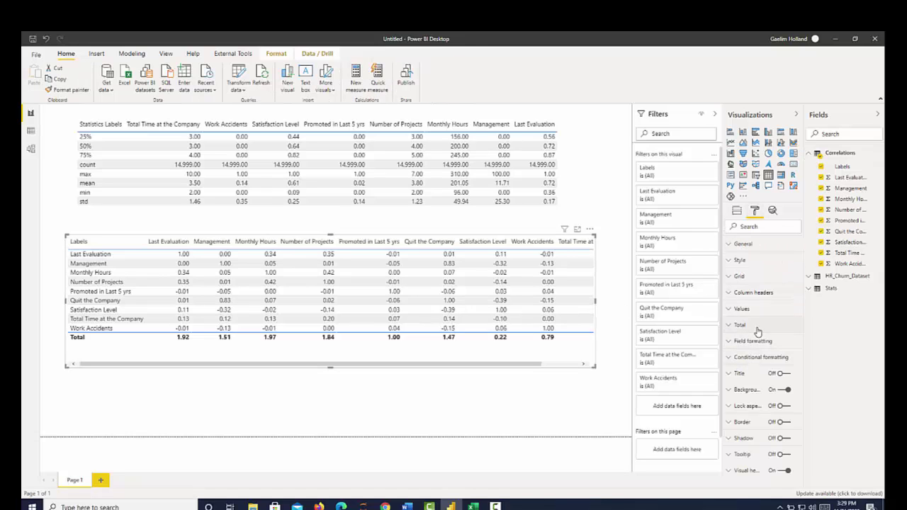
# Turn off the Total row and shade Last Evaluation cells by value.
pyautogui.click(756, 328)
pyautogui.click(746, 353)
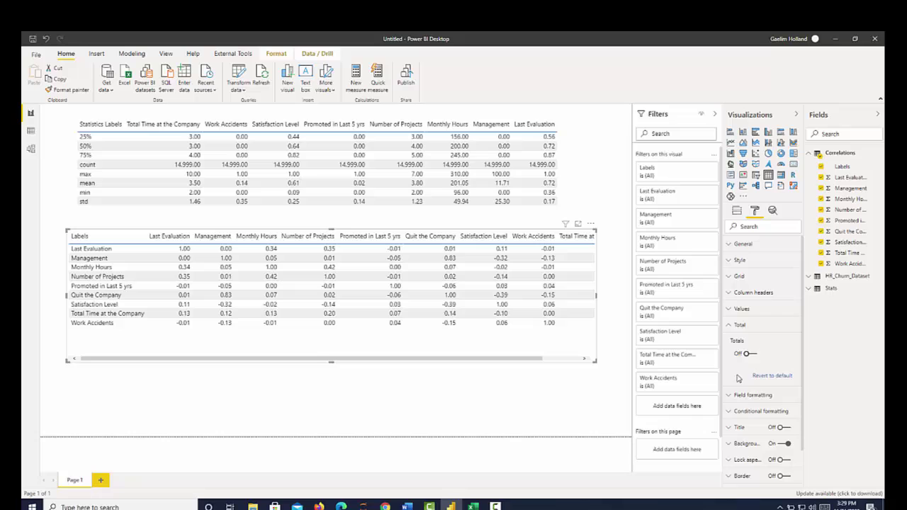
pyautogui.click(755, 411)
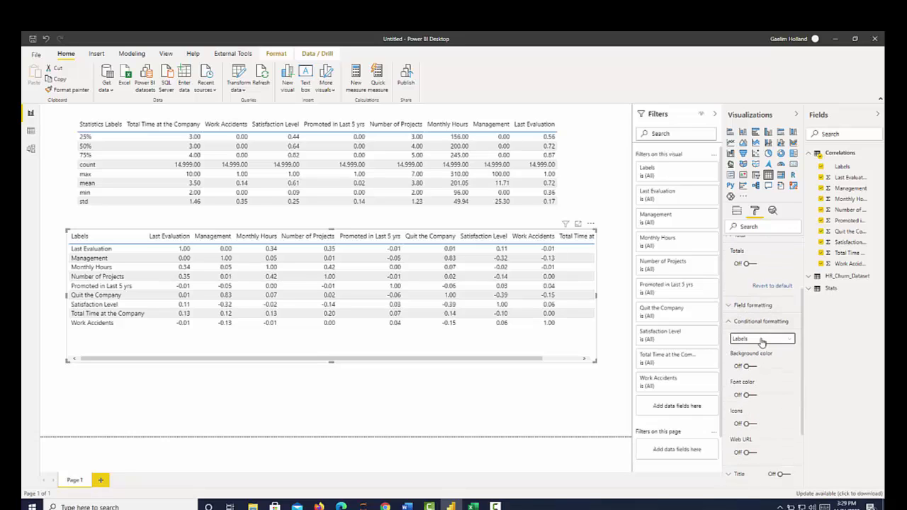
pyautogui.click(762, 340)
pyautogui.click(757, 357)
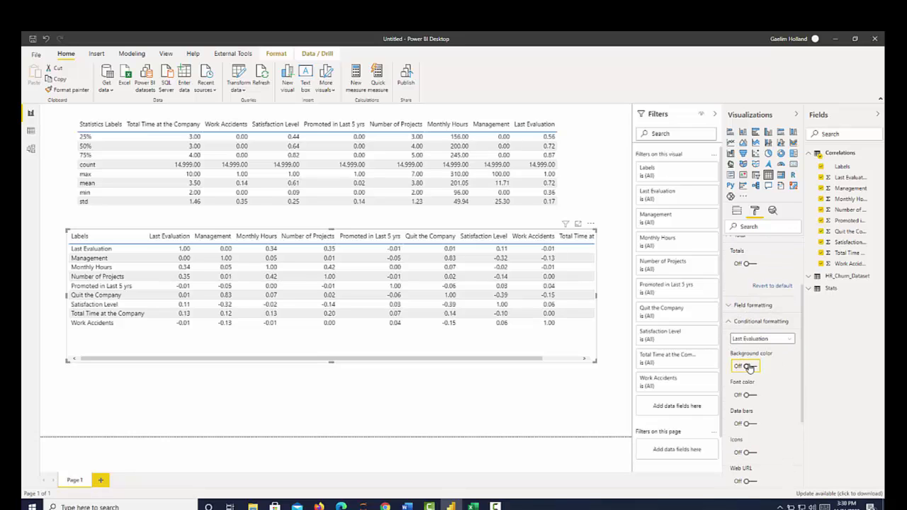
pyautogui.click(749, 366)
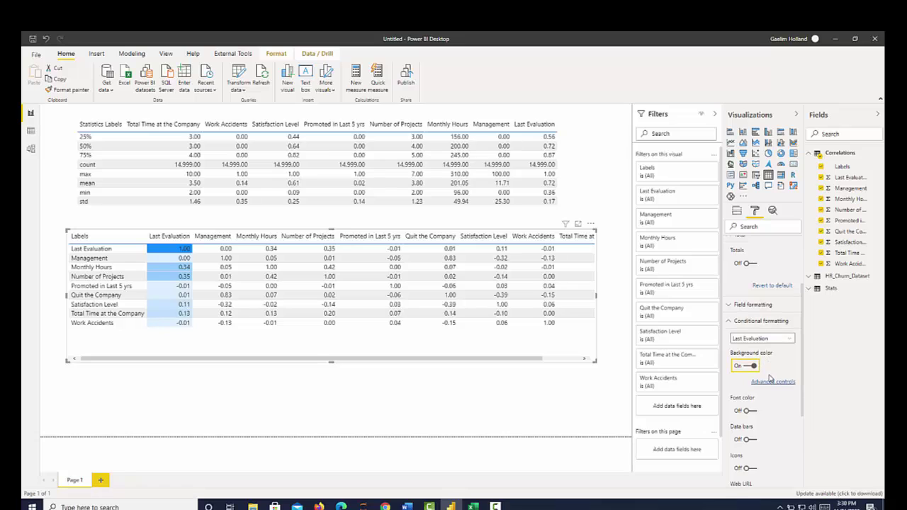
# Turn on background colour shading for the Management and Monthly Hours columns.
pyautogui.scroll(-1, 768, 364)
pyautogui.click(769, 294)
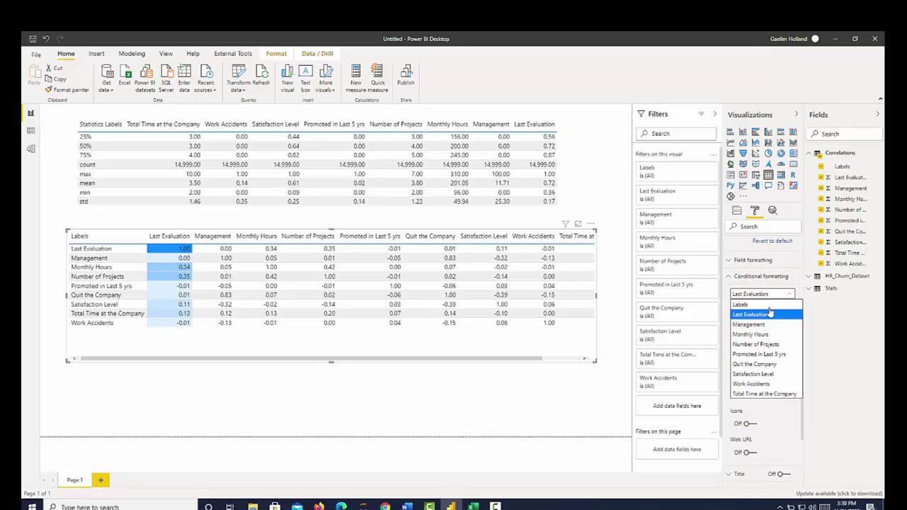
pyautogui.click(768, 324)
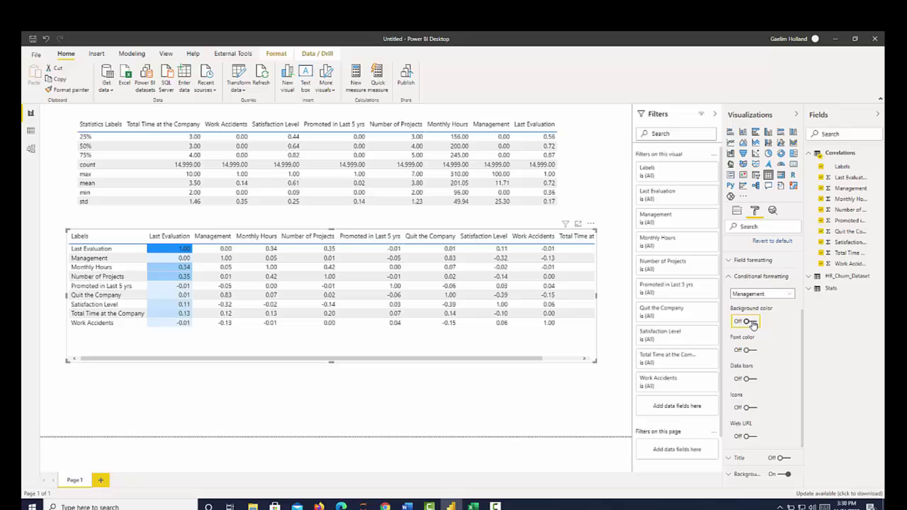
pyautogui.click(749, 321)
pyautogui.click(769, 294)
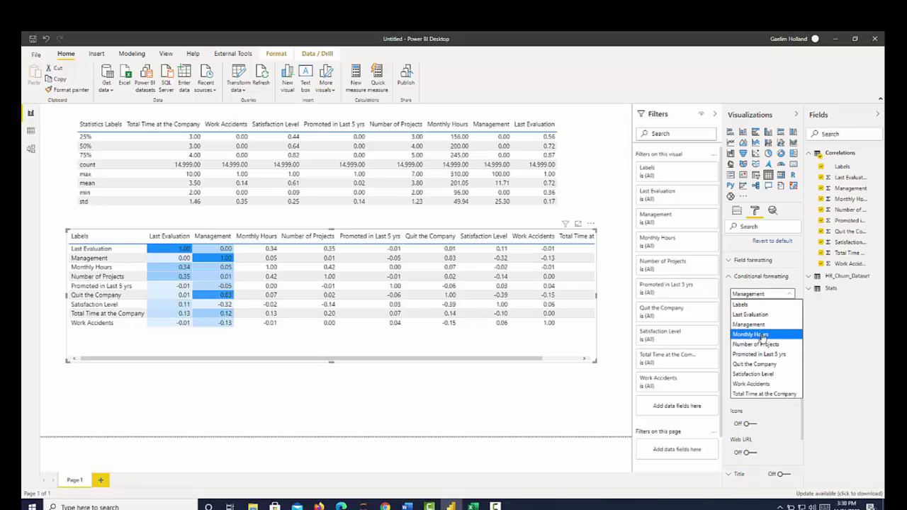
pyautogui.click(758, 334)
pyautogui.click(748, 321)
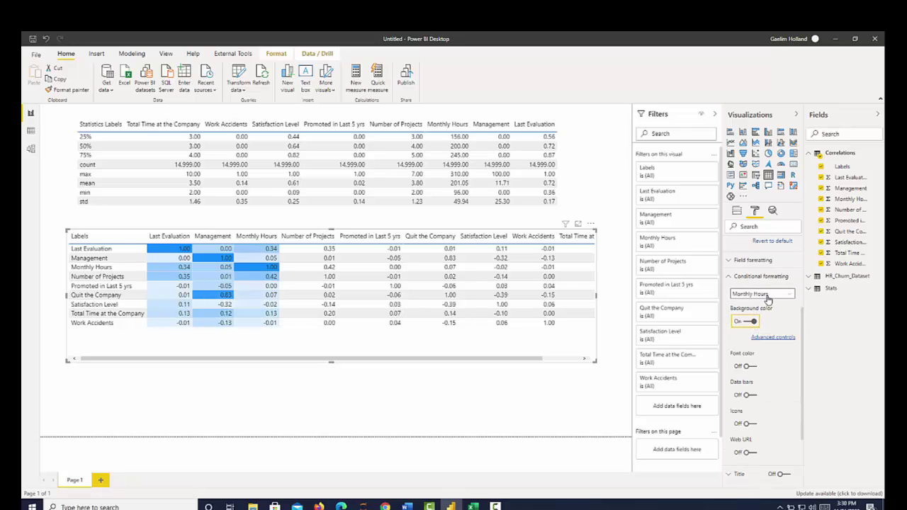
# Shade Number of Projects cells by value and enlarge the correlation table.
pyautogui.click(767, 295)
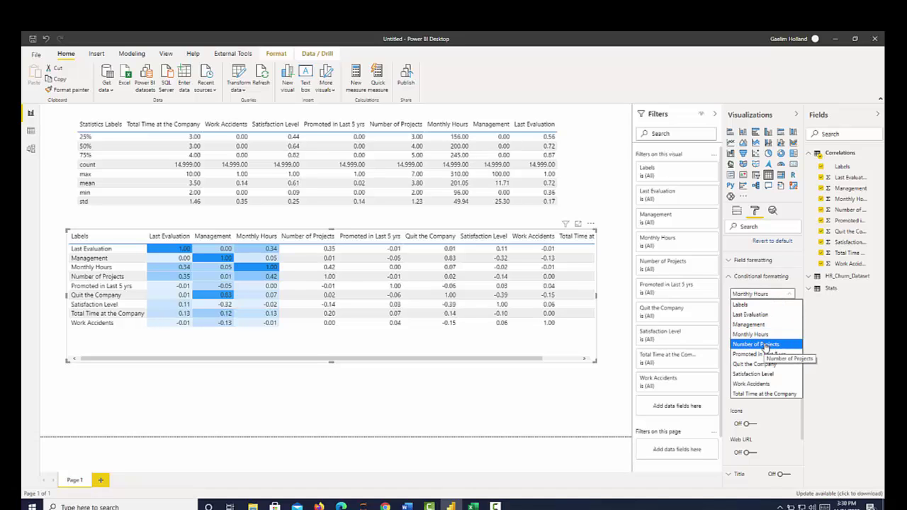
pyautogui.click(765, 346)
pyautogui.click(752, 321)
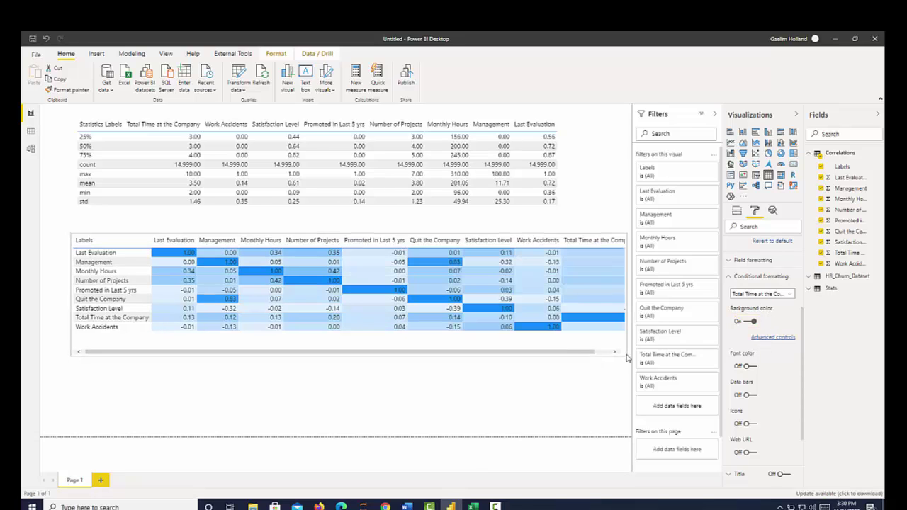
pyautogui.moveTo(618, 348); pyautogui.dragTo(624, 363)
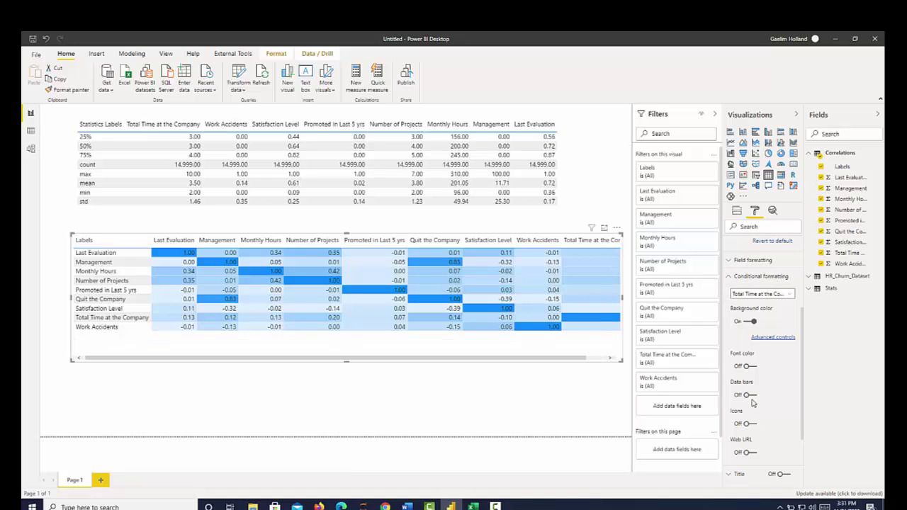
pyautogui.click(751, 276)
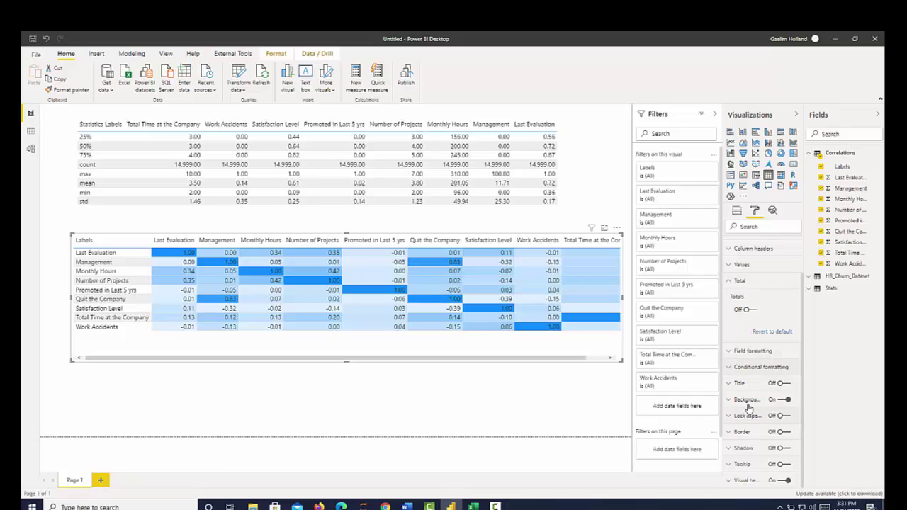
# Set the correlation table's style to None.
pyautogui.click(730, 281)
pyautogui.click(734, 260)
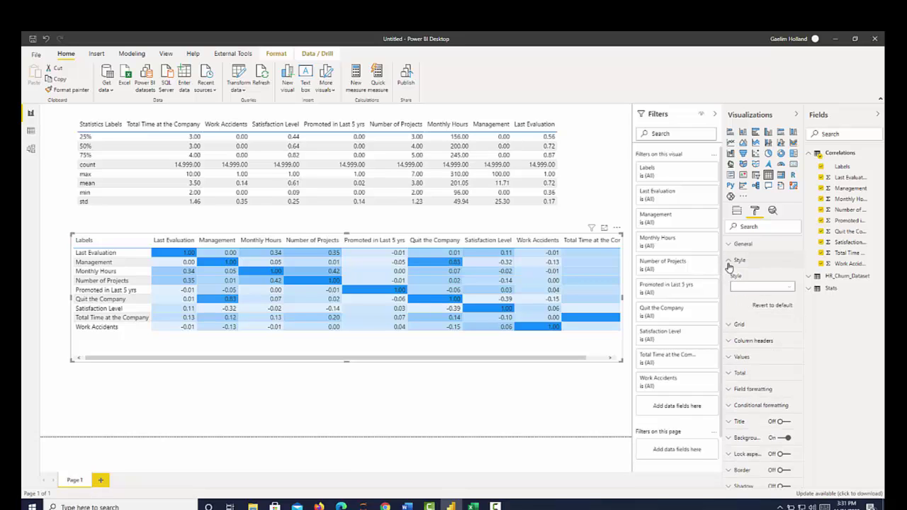
pyautogui.click(761, 287)
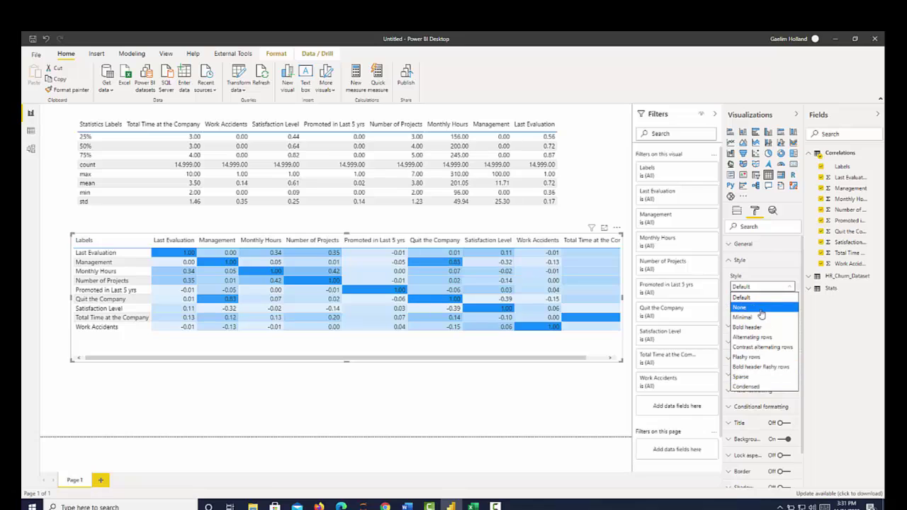
pyautogui.press('Return')
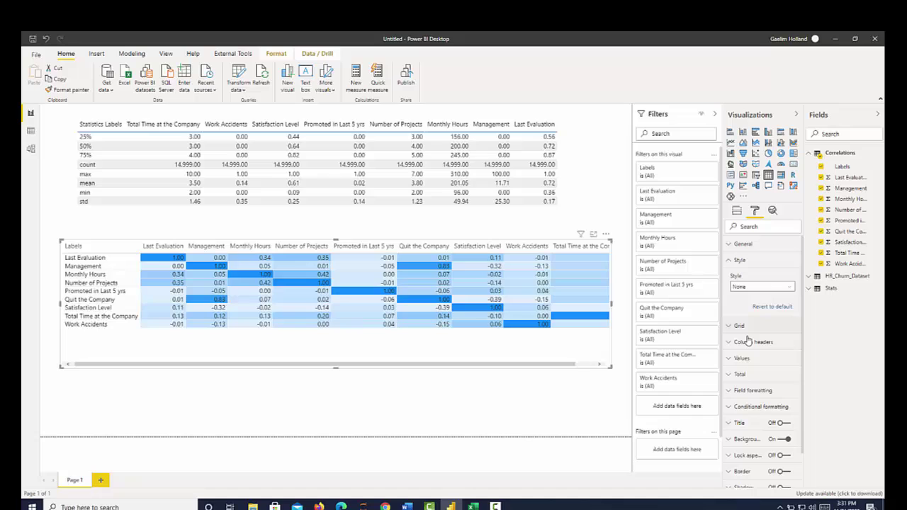
pyautogui.click(732, 262)
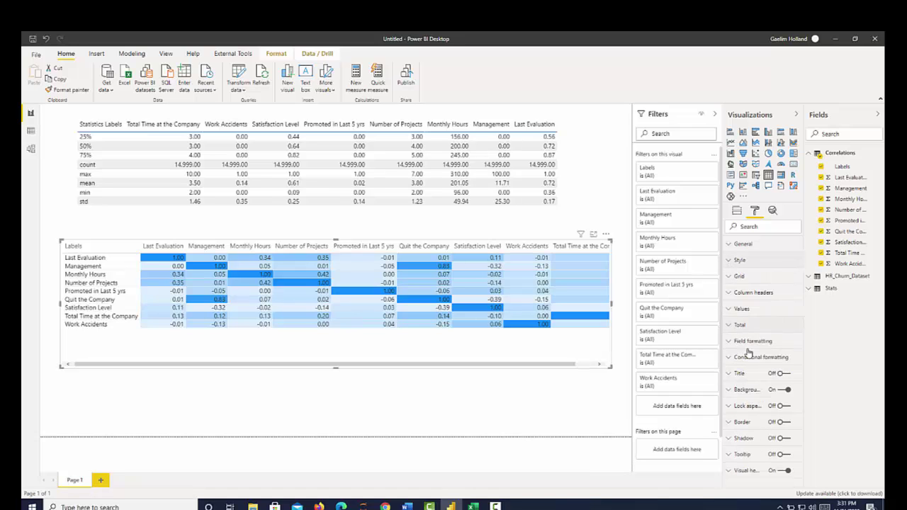
# Set the matrix values text size to 8 pt.
pyautogui.click(729, 310)
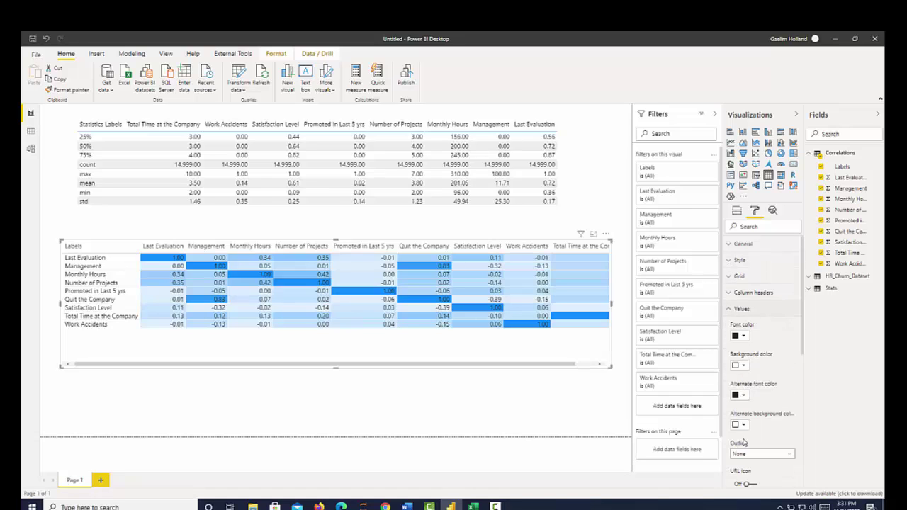
pyautogui.scroll(-2, 744, 432)
pyautogui.scroll(-1, 758, 406)
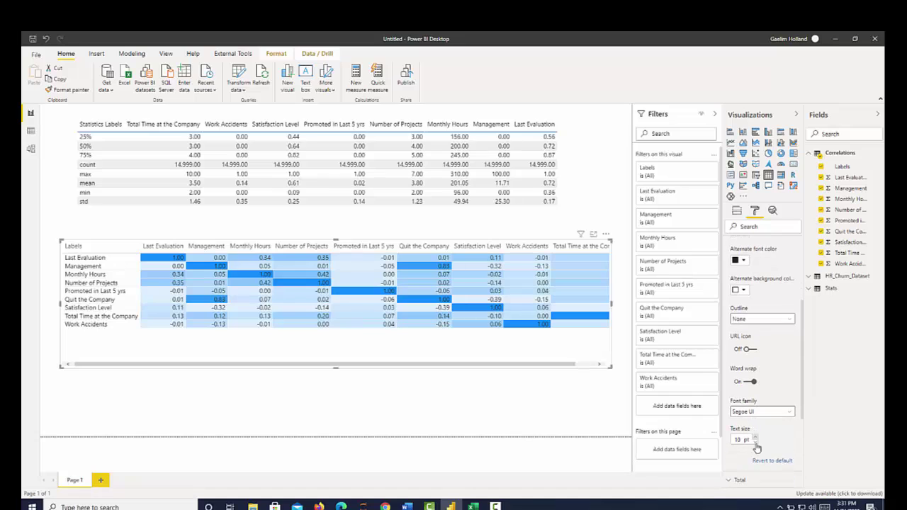
pyautogui.click(756, 443)
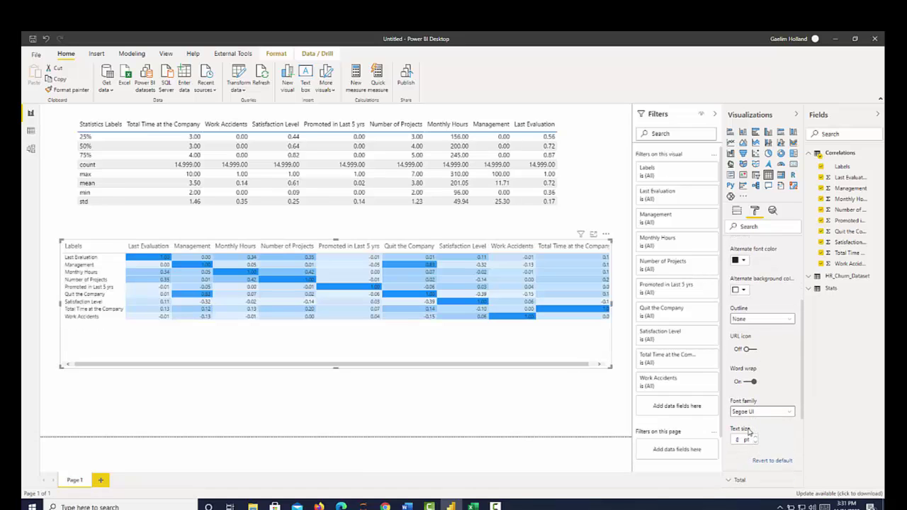
pyautogui.scroll(3, 755, 309)
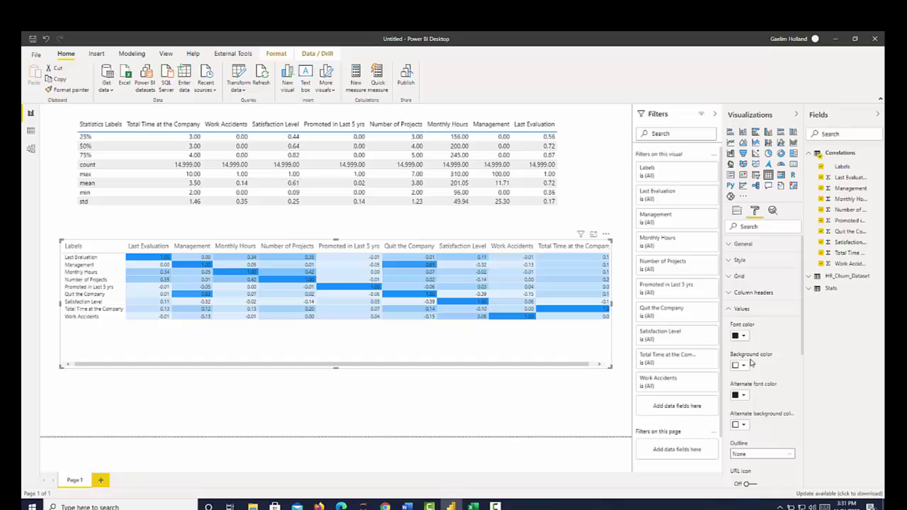
pyautogui.click(731, 309)
# Set the column headers text size to 8 pt.
pyautogui.click(731, 292)
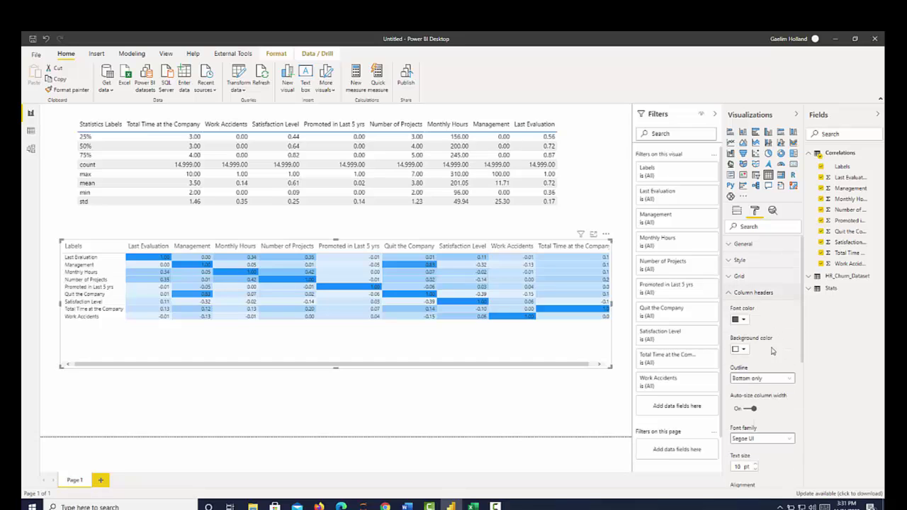
pyautogui.scroll(-2, 765, 403)
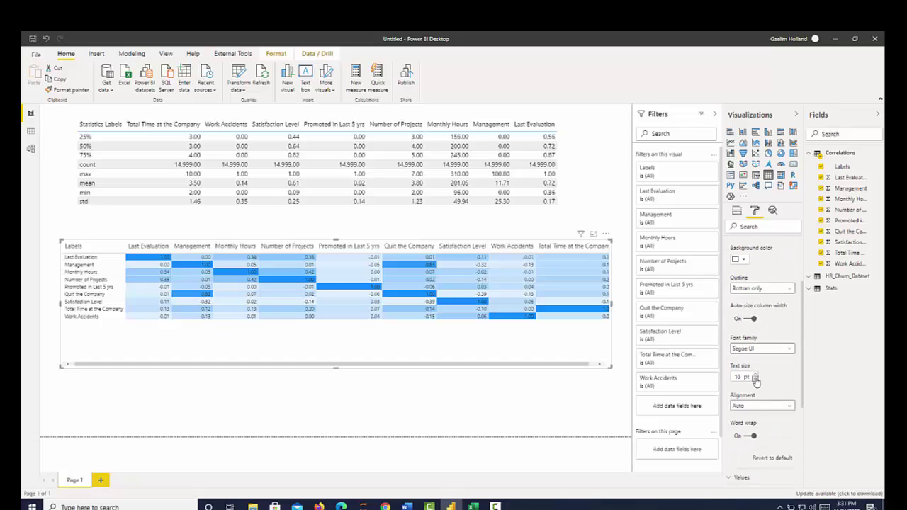
pyautogui.click(755, 380)
pyautogui.scroll(2, 757, 376)
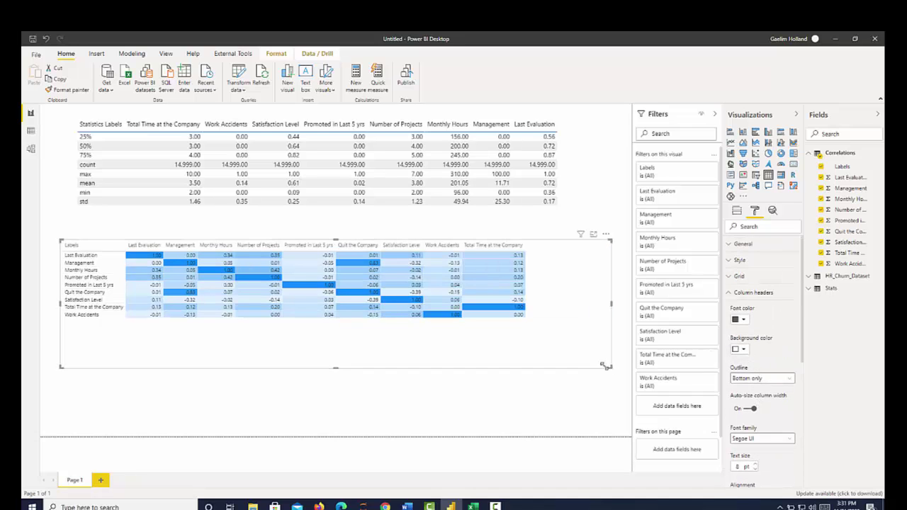
# Shrink the matrix, try the Bold header style, then apply the Condensed style.
pyautogui.moveTo(611, 367); pyautogui.dragTo(516, 343)
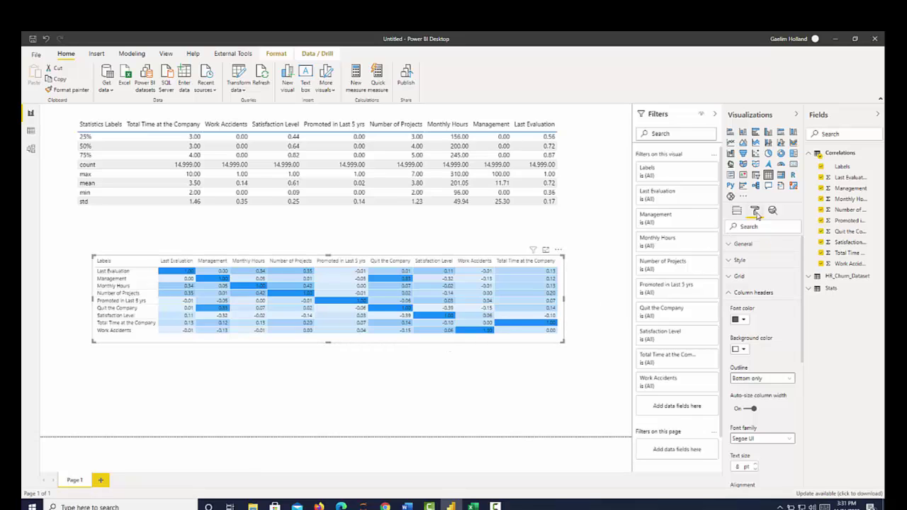
pyautogui.click(751, 261)
pyautogui.click(763, 287)
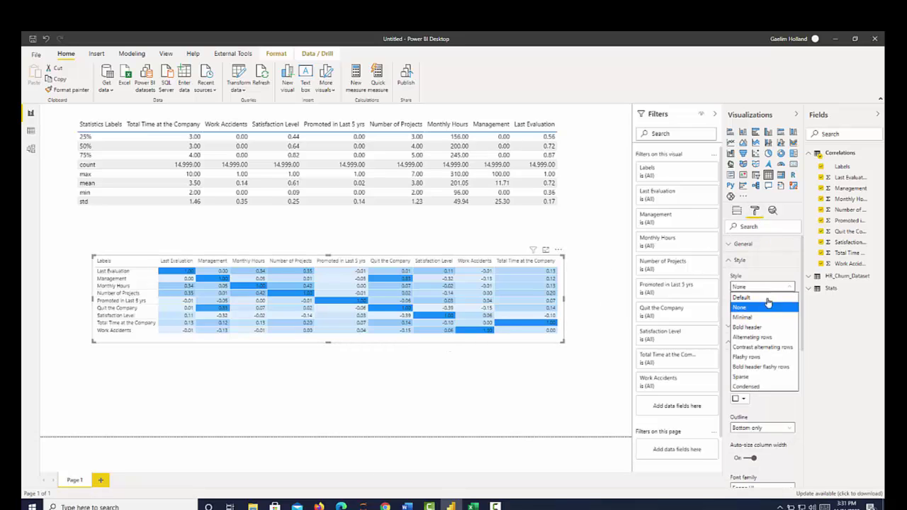
pyautogui.click(766, 328)
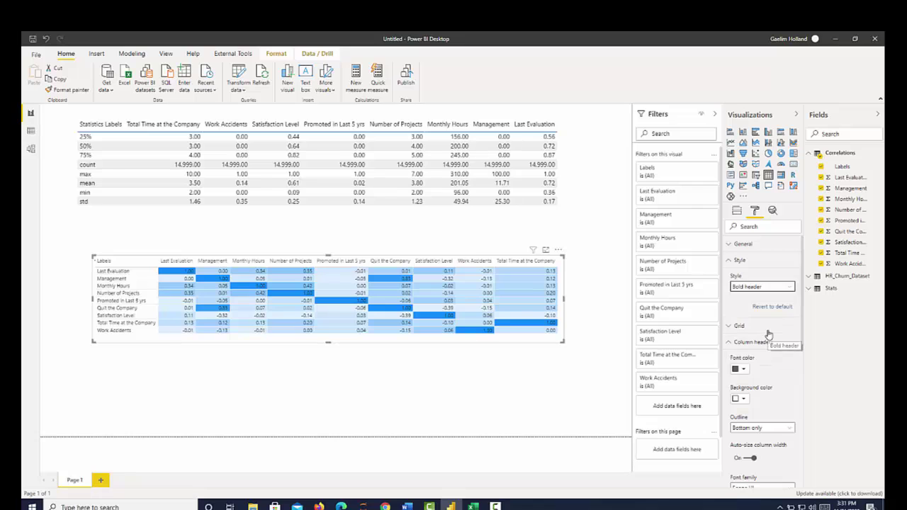
pyautogui.click(776, 289)
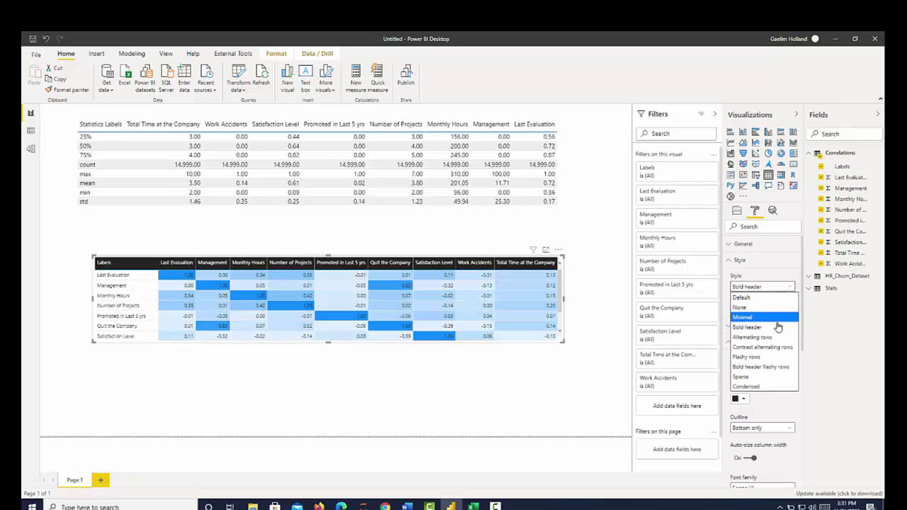
pyautogui.click(751, 386)
# Give the Labels column a dark grey background.
pyautogui.click(772, 352)
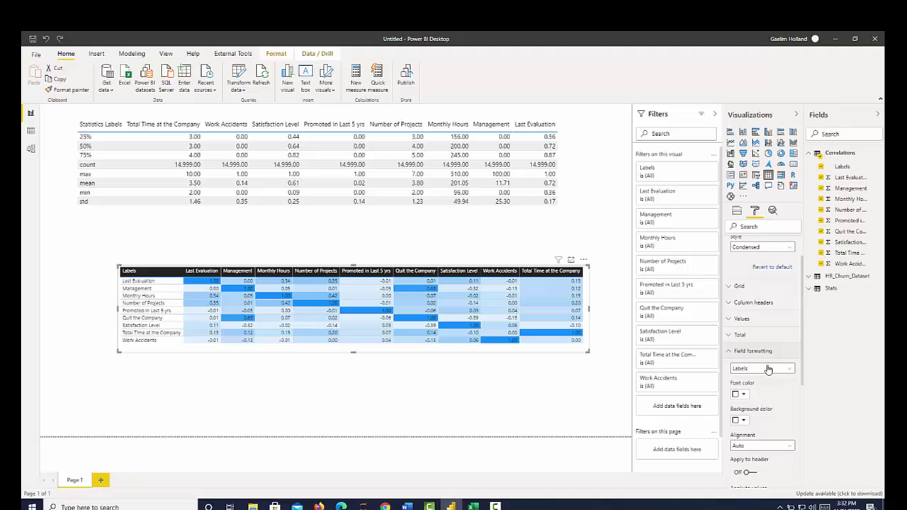
pyautogui.scroll(-1, 765, 378)
pyautogui.scroll(-1, 766, 378)
pyautogui.click(744, 377)
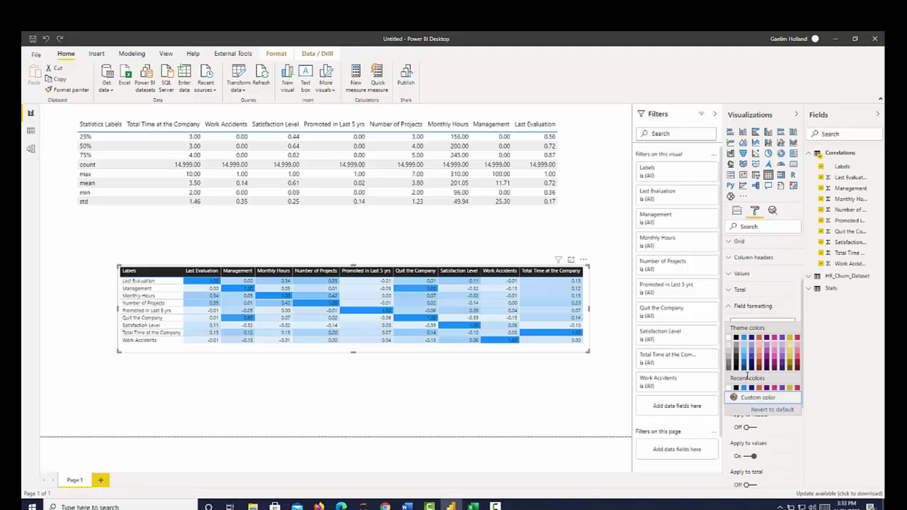
pyautogui.click(737, 340)
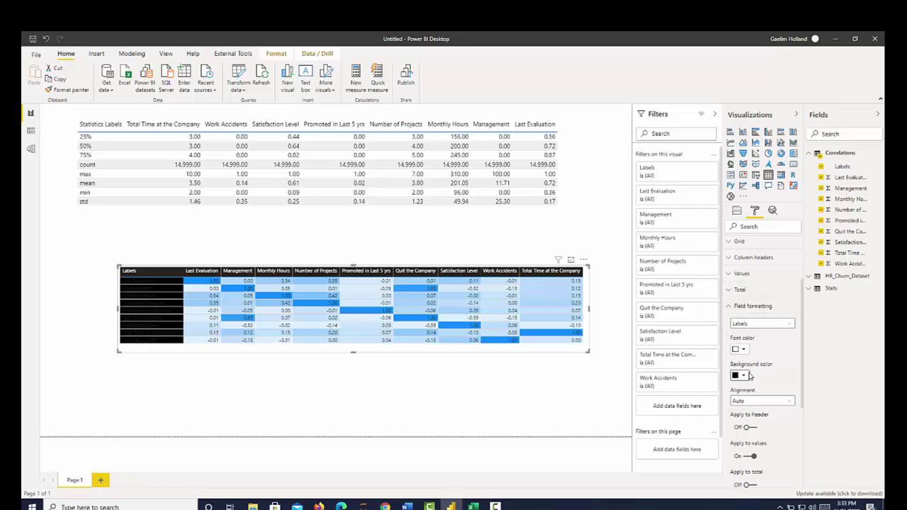
pyautogui.click(741, 376)
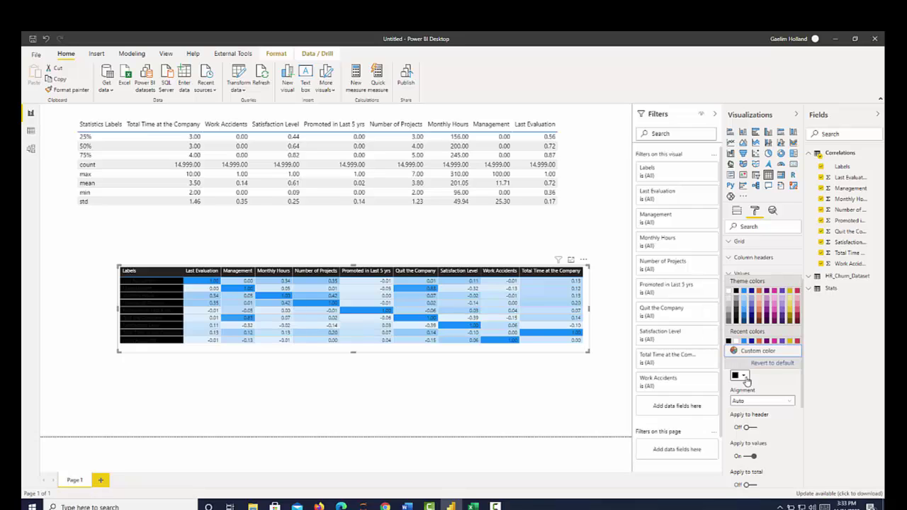
pyautogui.click(736, 313)
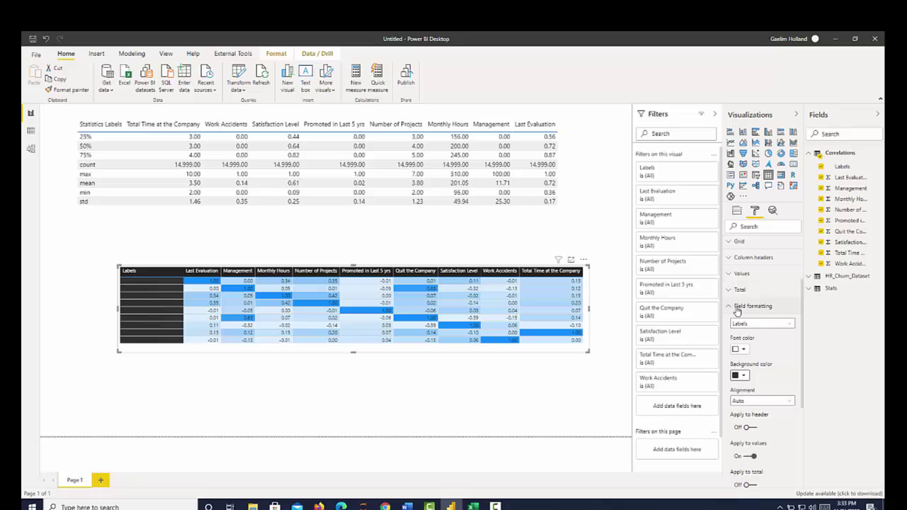
# Make the Labels text white and move the matrix up and right.
pyautogui.click(737, 348)
pyautogui.click(735, 270)
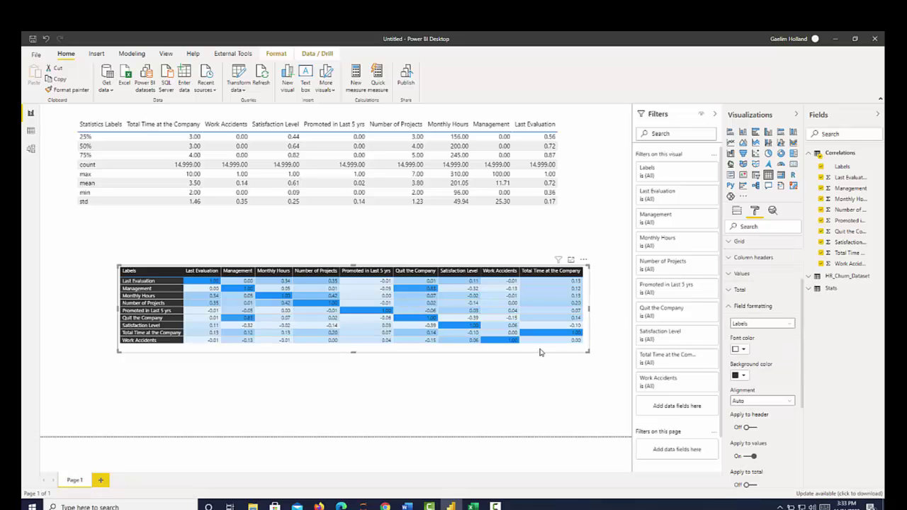
pyautogui.moveTo(538, 348); pyautogui.dragTo(550, 325)
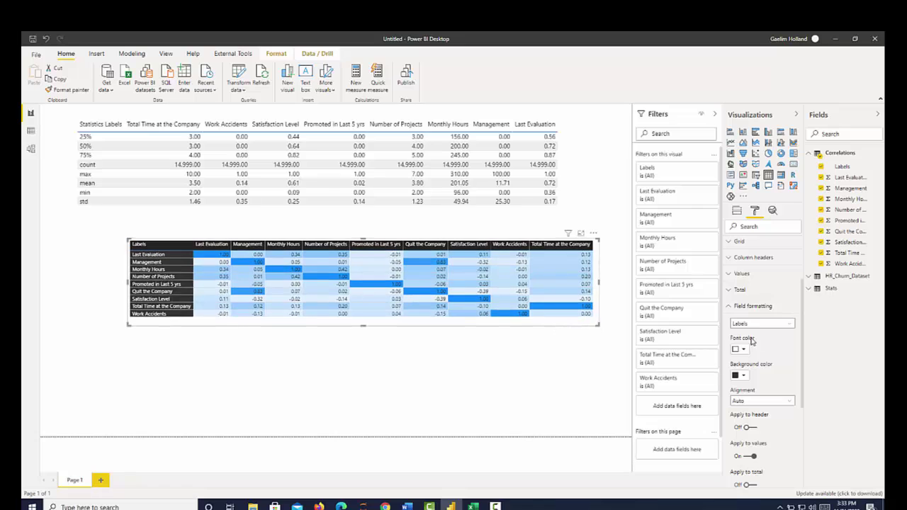
pyautogui.scroll(-2, 775, 372)
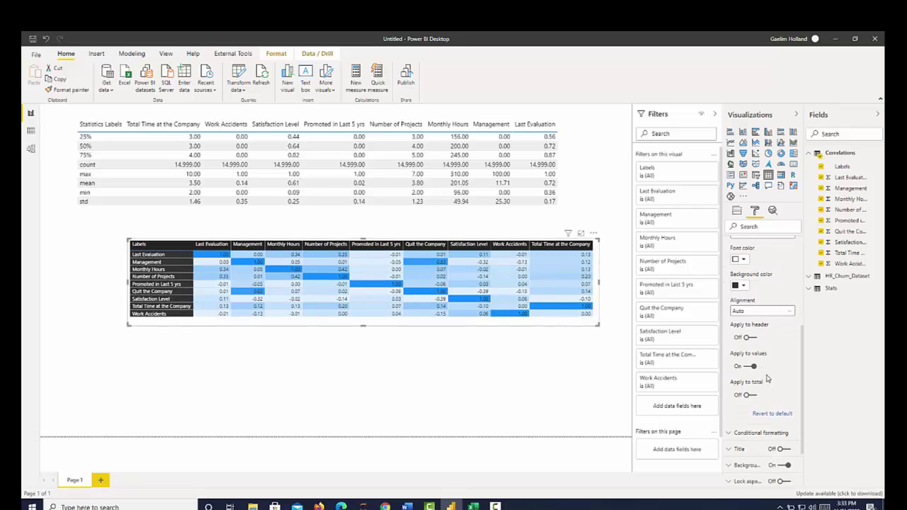
pyautogui.click(754, 367)
# Nudge the correlation matrix slightly left and up under the Stats table.
pyautogui.moveTo(340, 320); pyautogui.dragTo(309, 322)
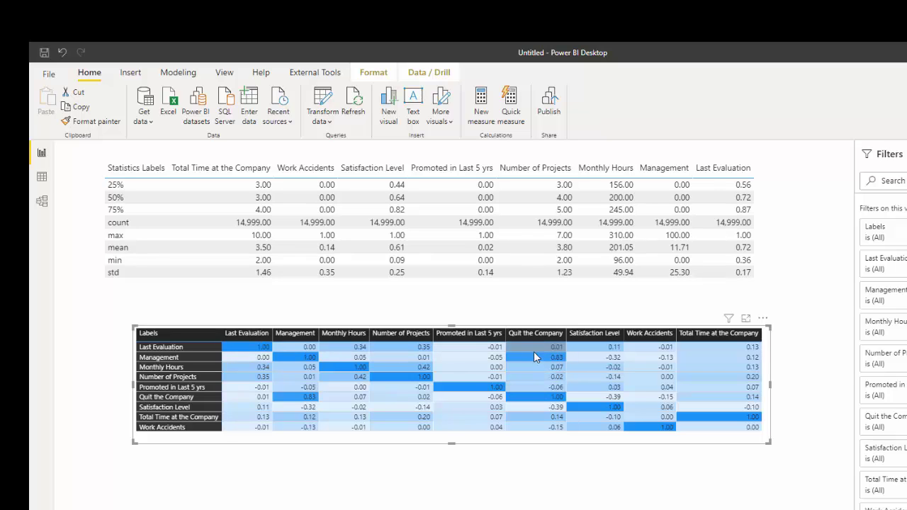
pyautogui.moveTo(540, 359)
pyautogui.moveTo(429, 442); pyautogui.dragTo(427, 433)
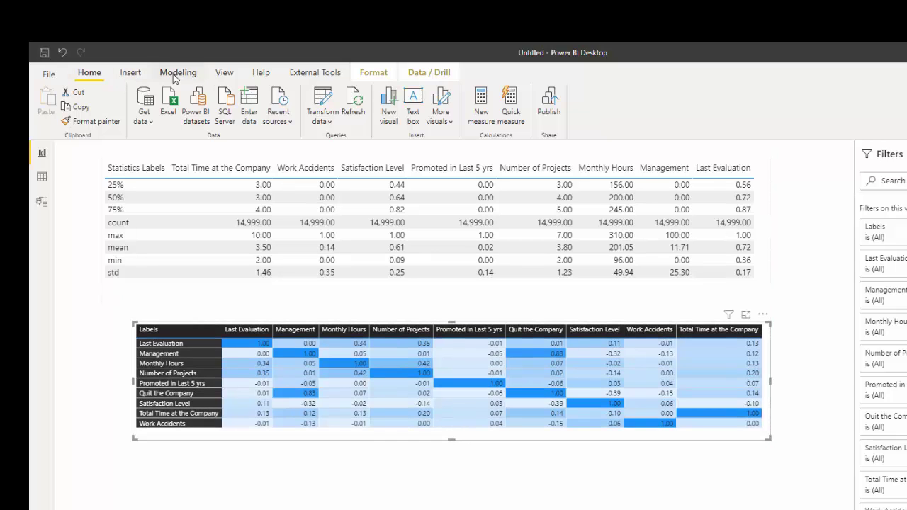
# Apply a red/green report theme, then align the matrix beneath the statistics table.
pyautogui.click(221, 73)
pyautogui.click(199, 118)
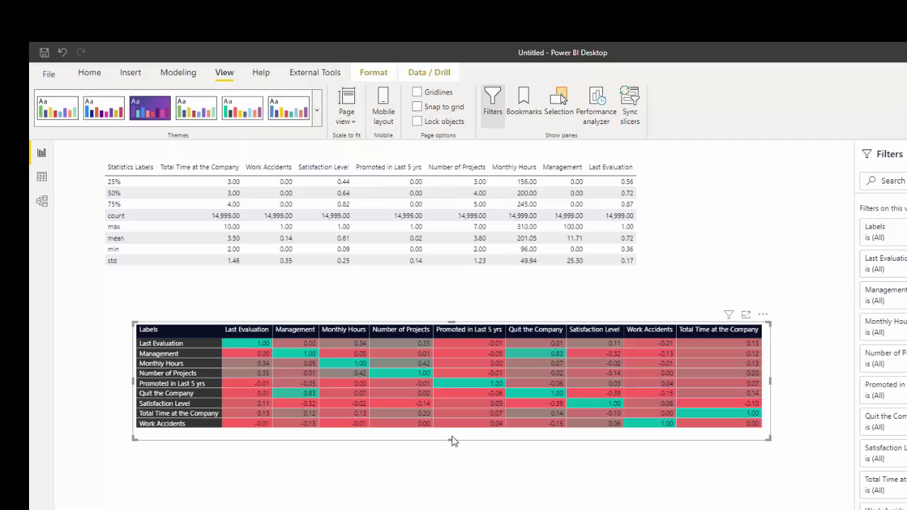
pyautogui.moveTo(453, 441); pyautogui.dragTo(419, 421)
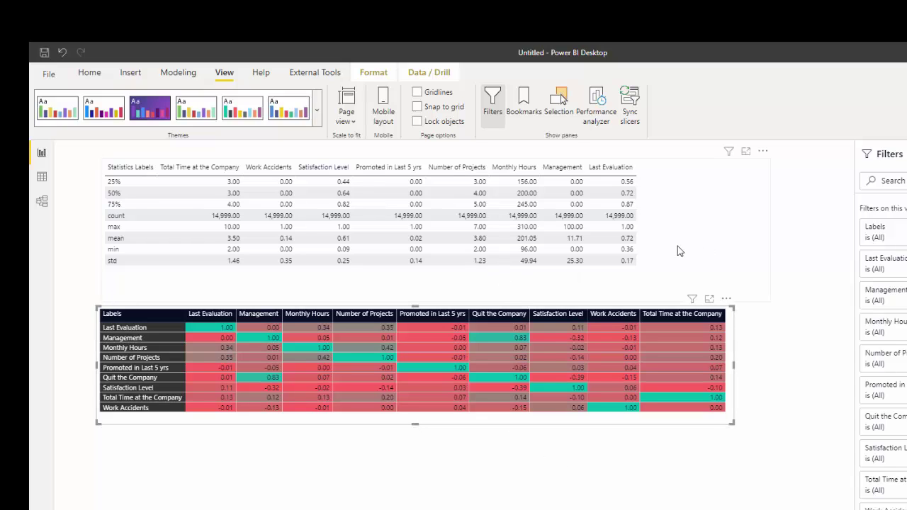
pyautogui.moveTo(678, 246); pyautogui.dragTo(699, 254)
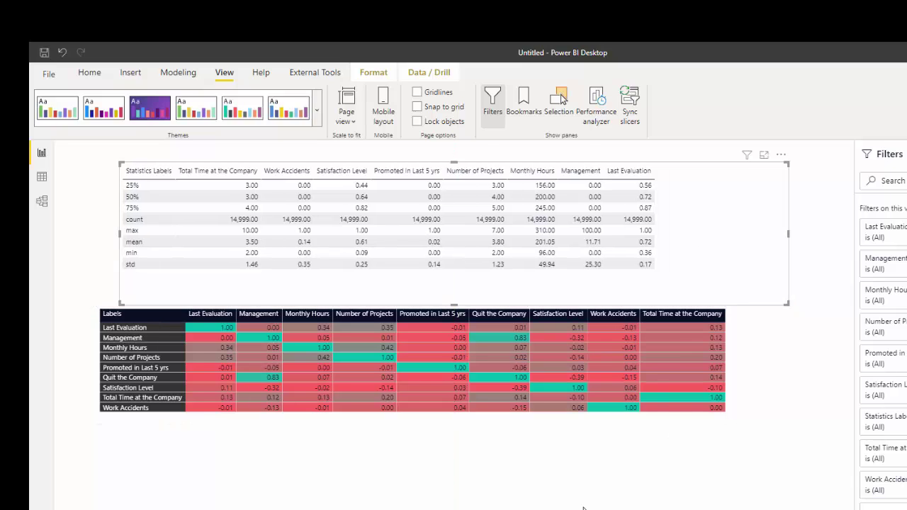